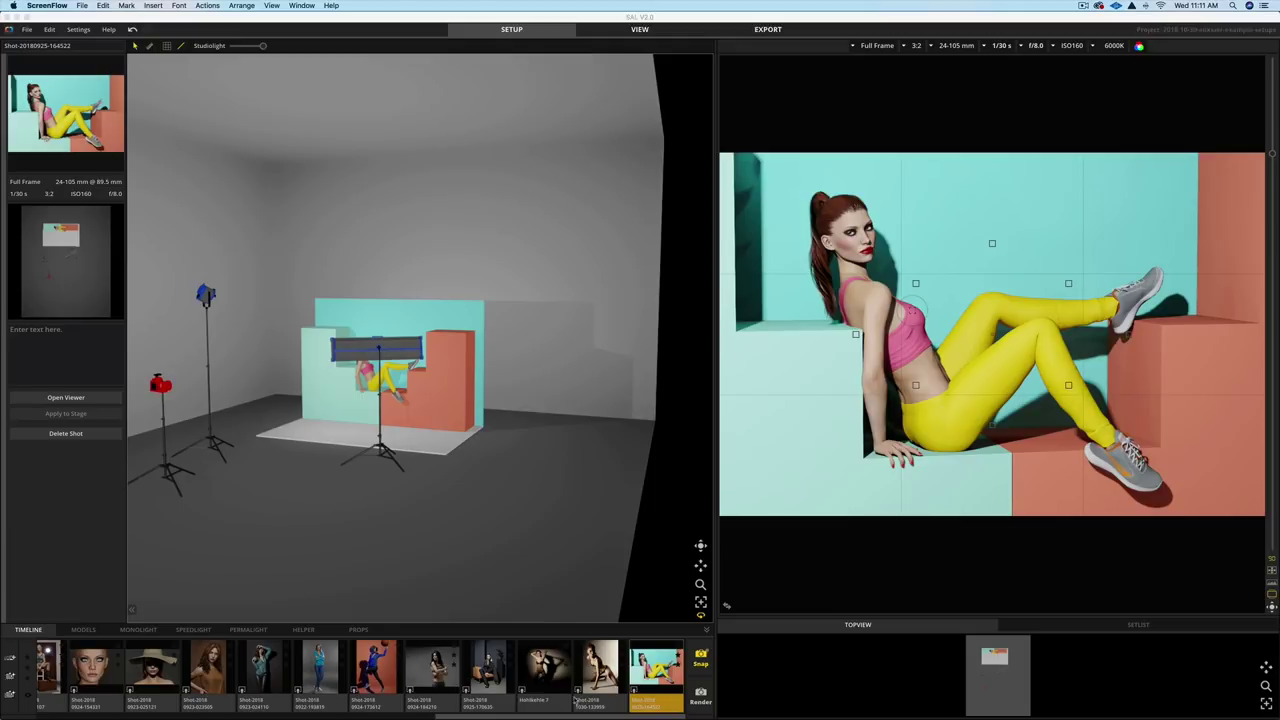
Load the suit-and-armchair, trampoline-jumper, then brown-haired woman octabox portrait preset shots.
left_click(465, 692)
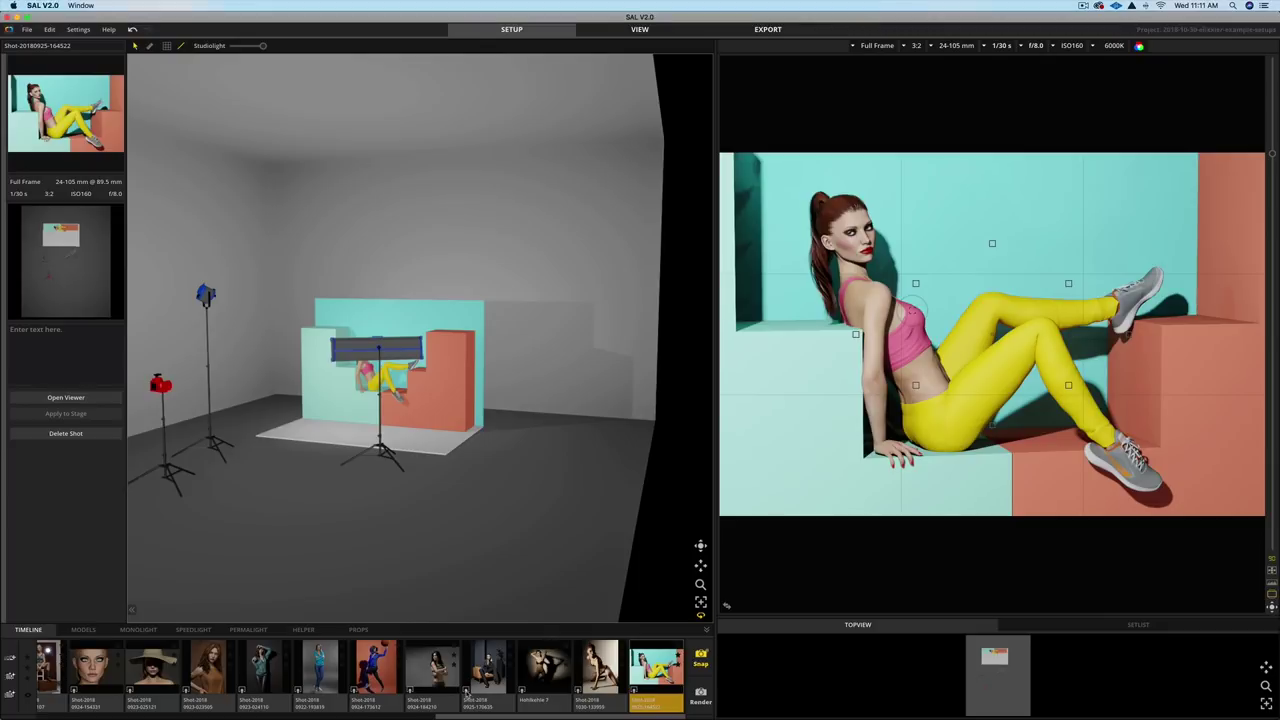
left_click(465, 692)
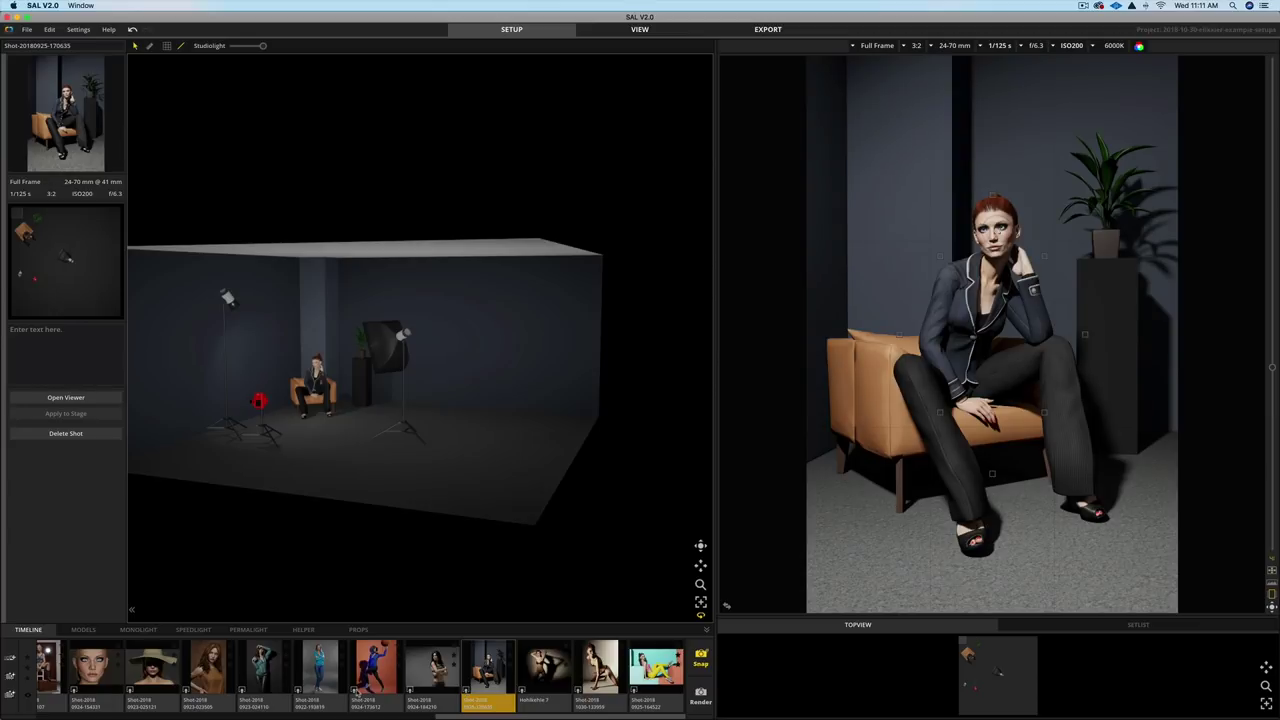
left_click(356, 694)
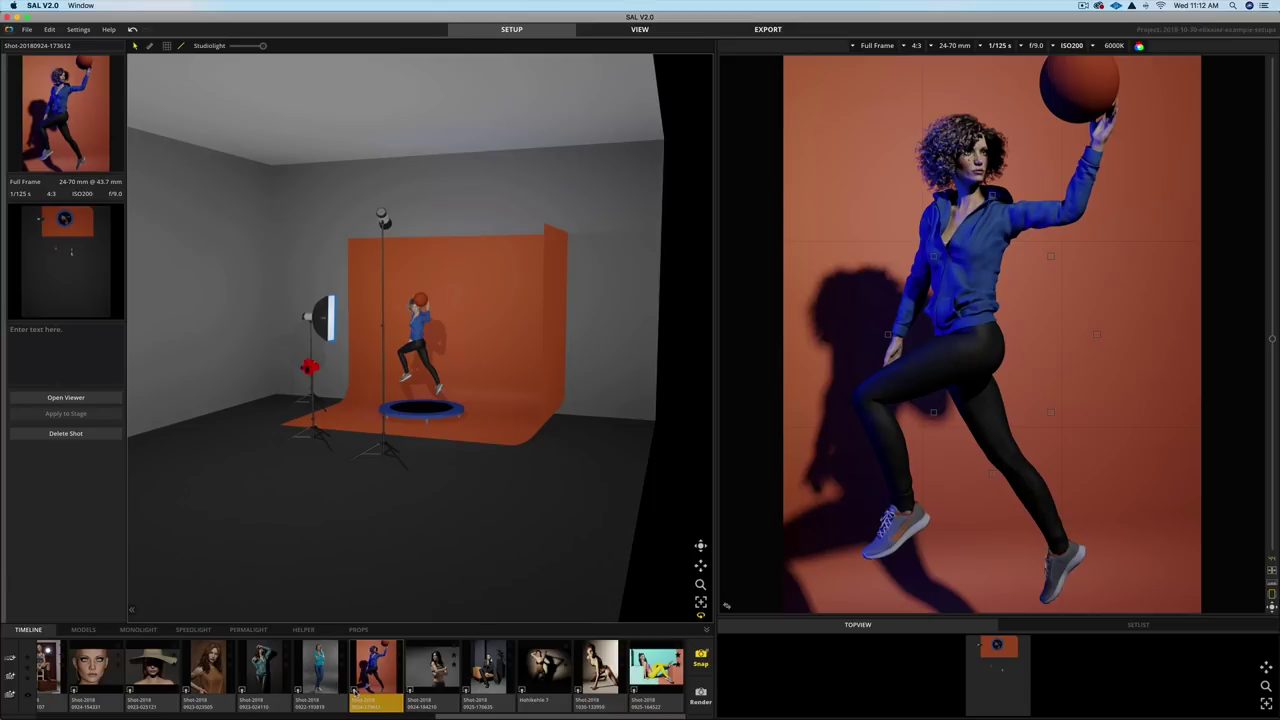
left_click(186, 690)
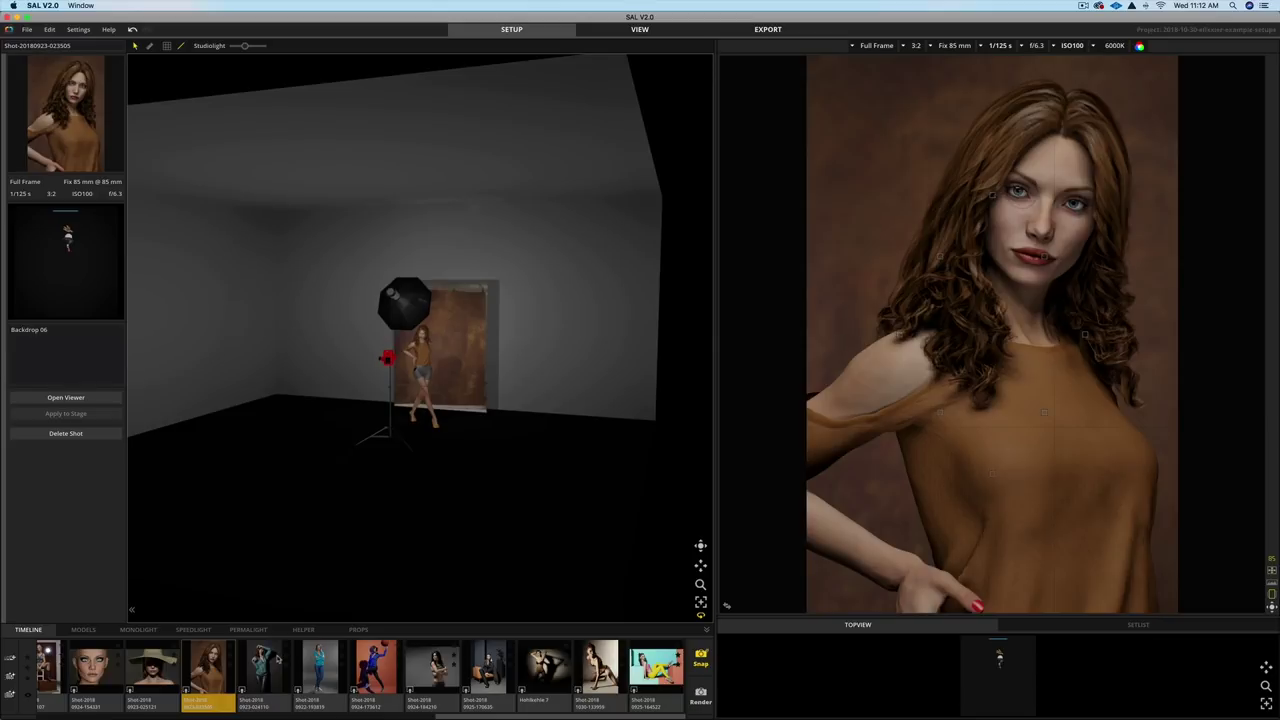
Scroll the Timeline to its start and load the blonde woman in armchair shot.
scroll(278, 660, "left", 10)
scroll(278, 665, "left", 5)
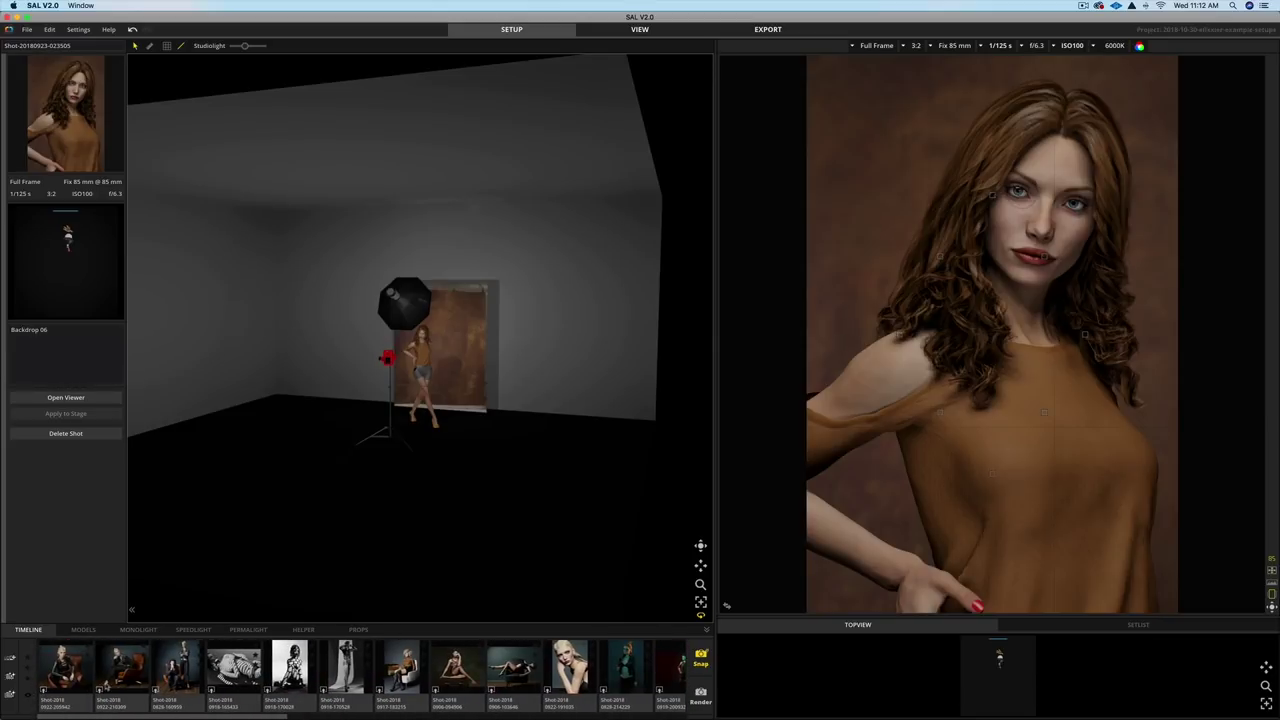
left_click(43, 692)
double_click(43, 692)
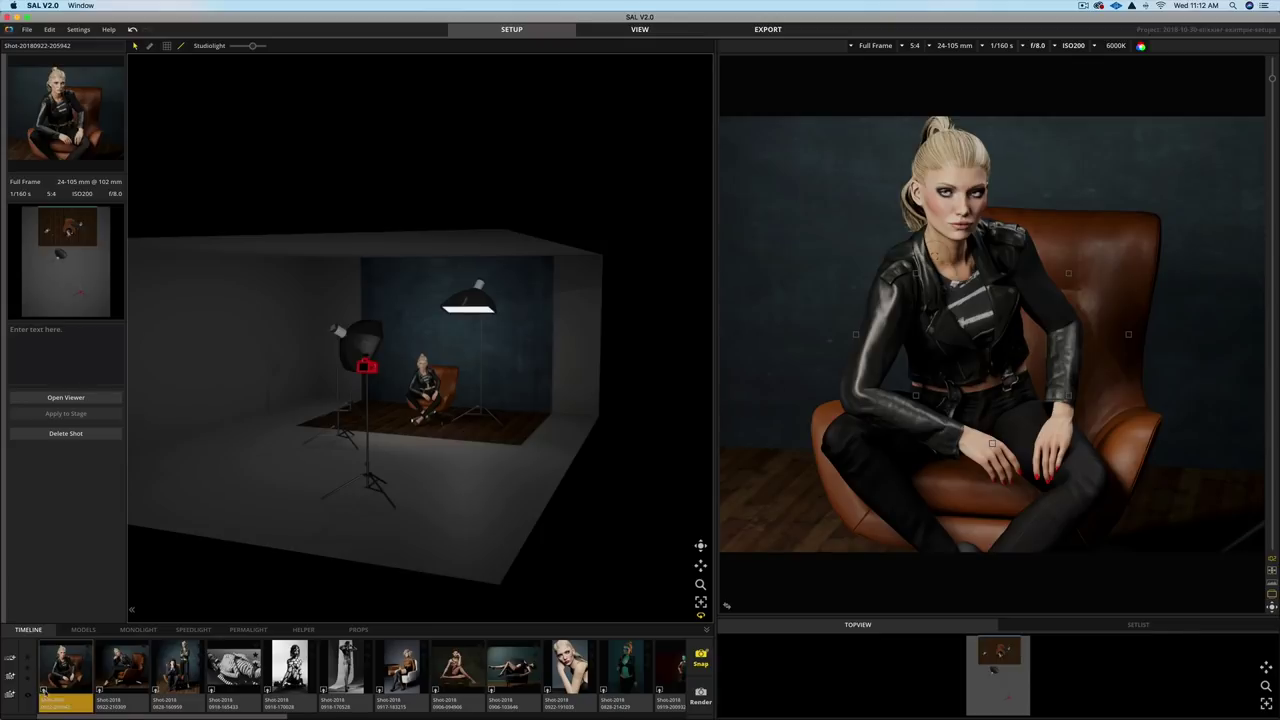
Load the seated-man-and-standing-woman, white-chair, and reclining black-armchair shots in turn.
left_click(100, 697)
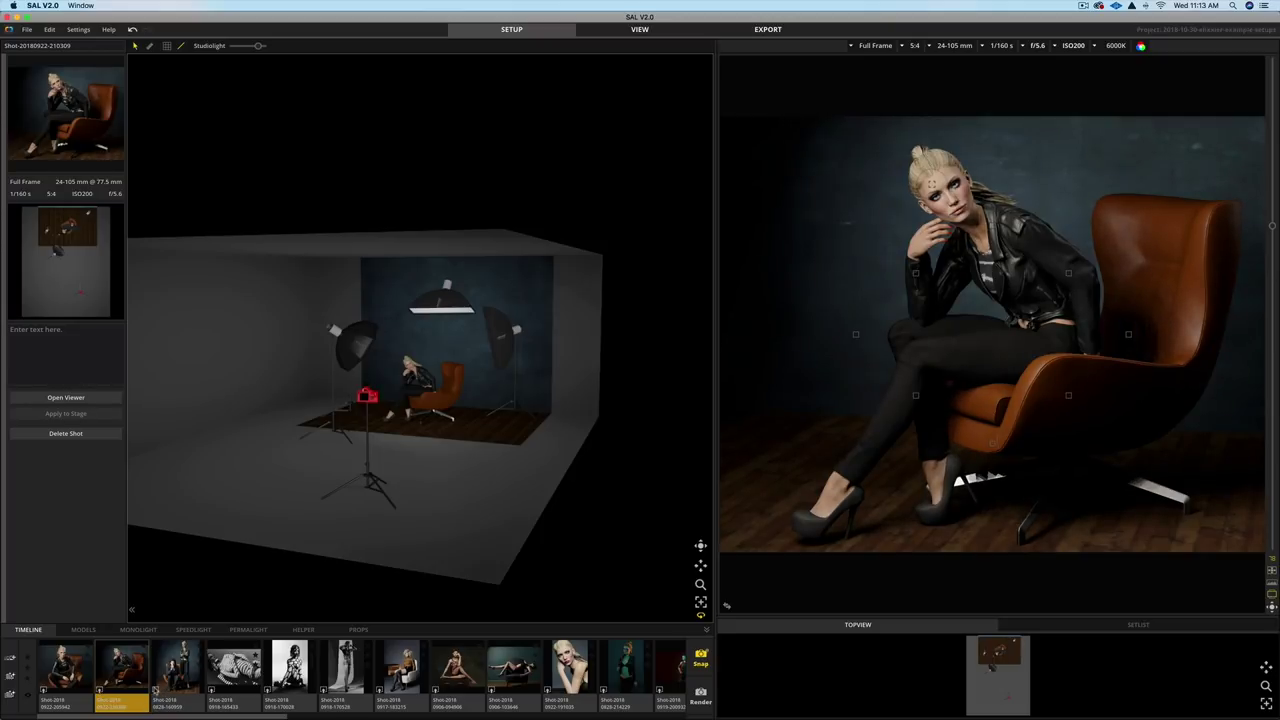
left_click(155, 692)
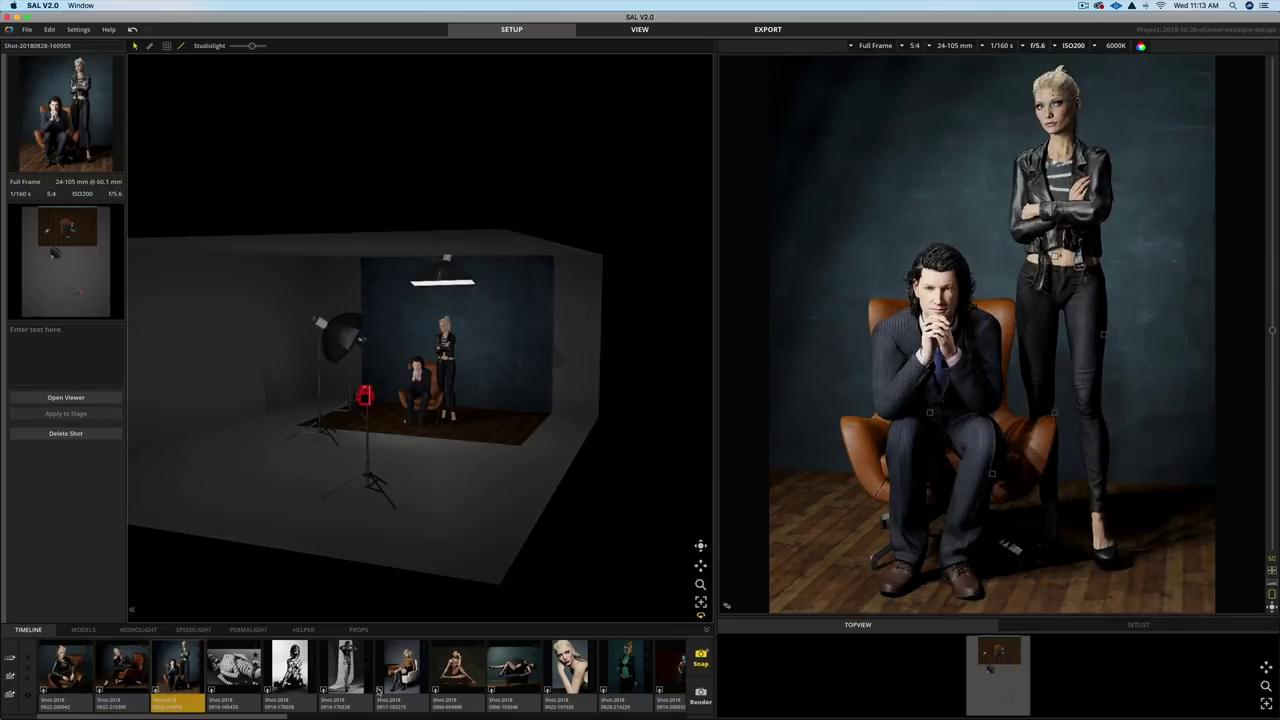
left_click(379, 690)
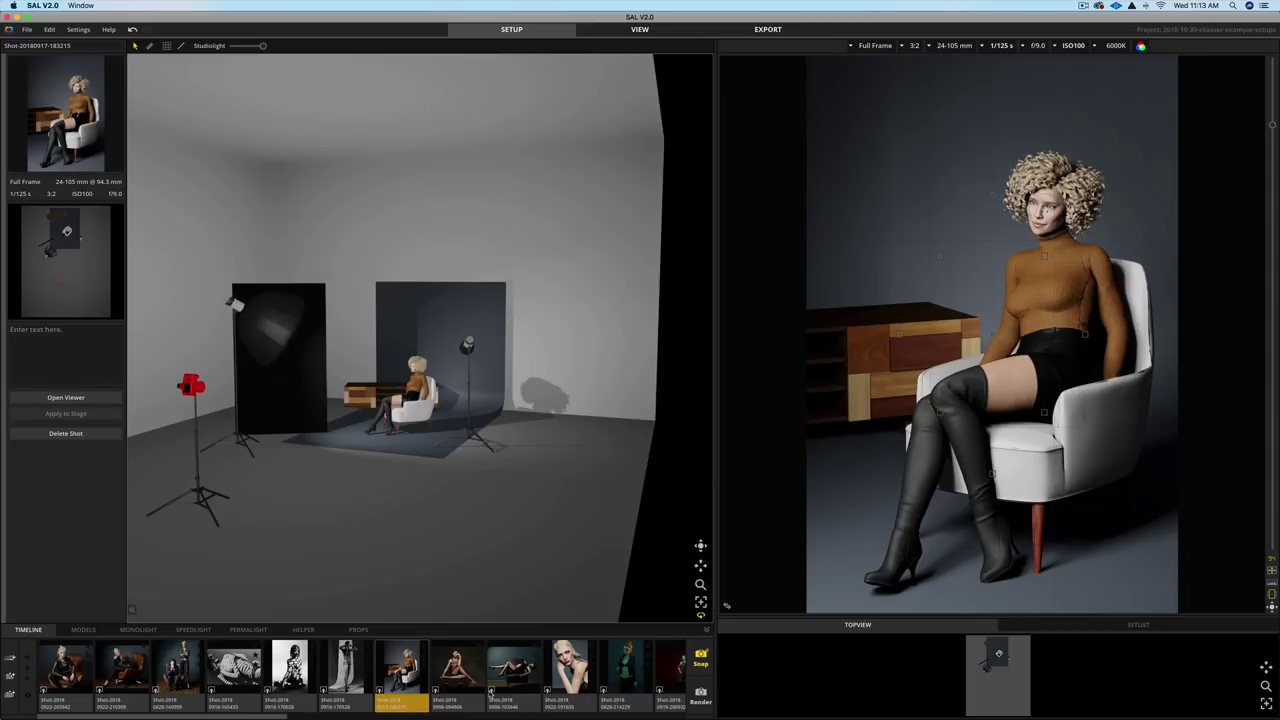
left_click(491, 692)
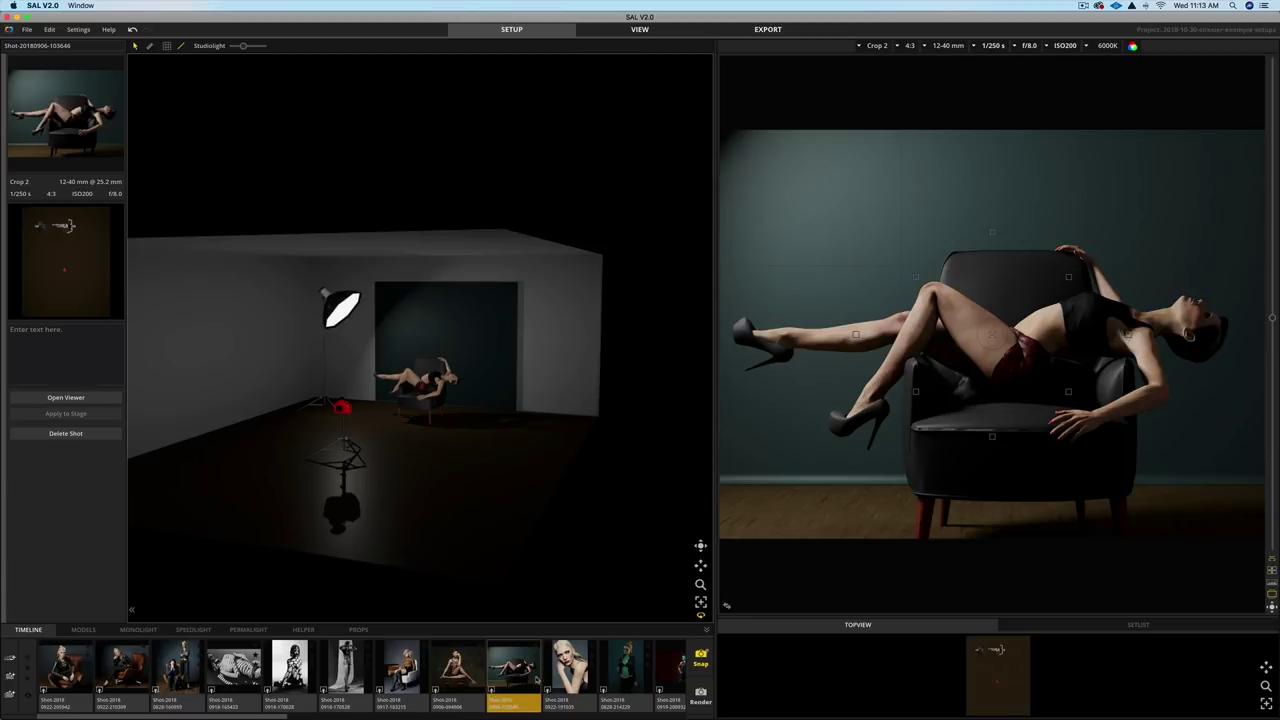
scroll(641, 687, "right", 5)
scroll(400, 690, "right", 3)
Load the pink sofa shot and give its left softbox a Lee 135 Dark Orange gel.
left_click(382, 693)
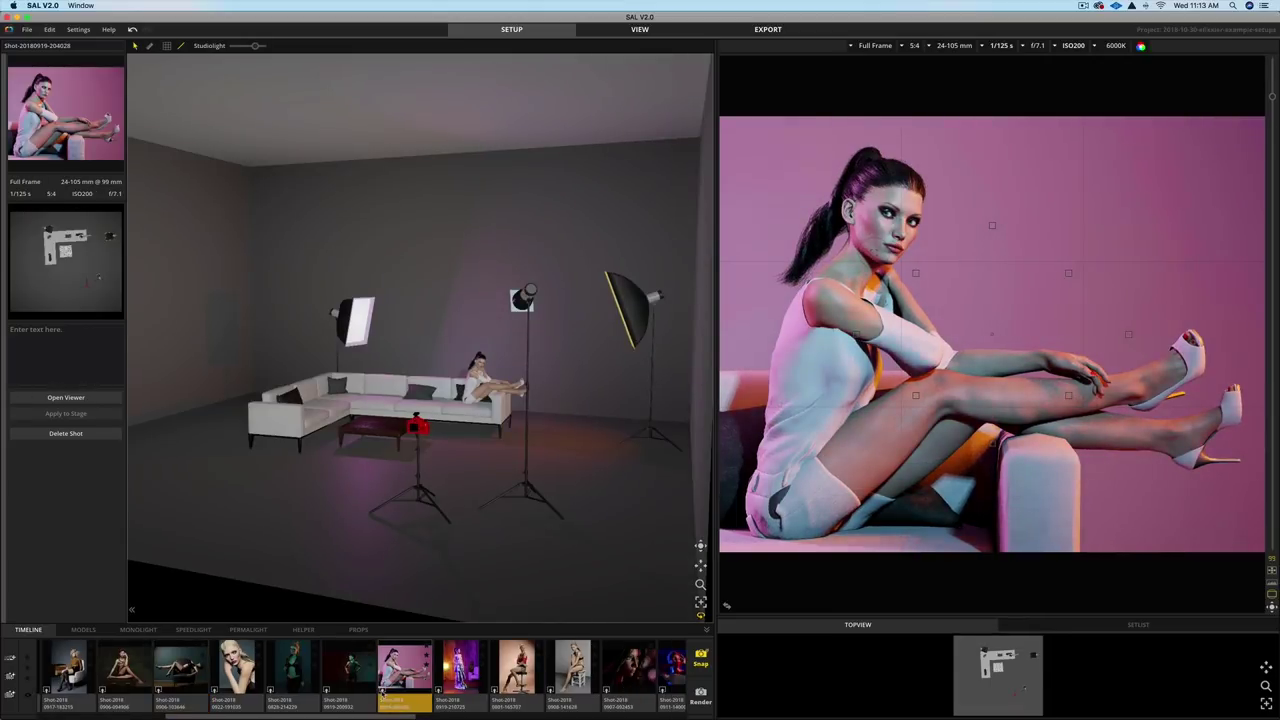
left_click(356, 316)
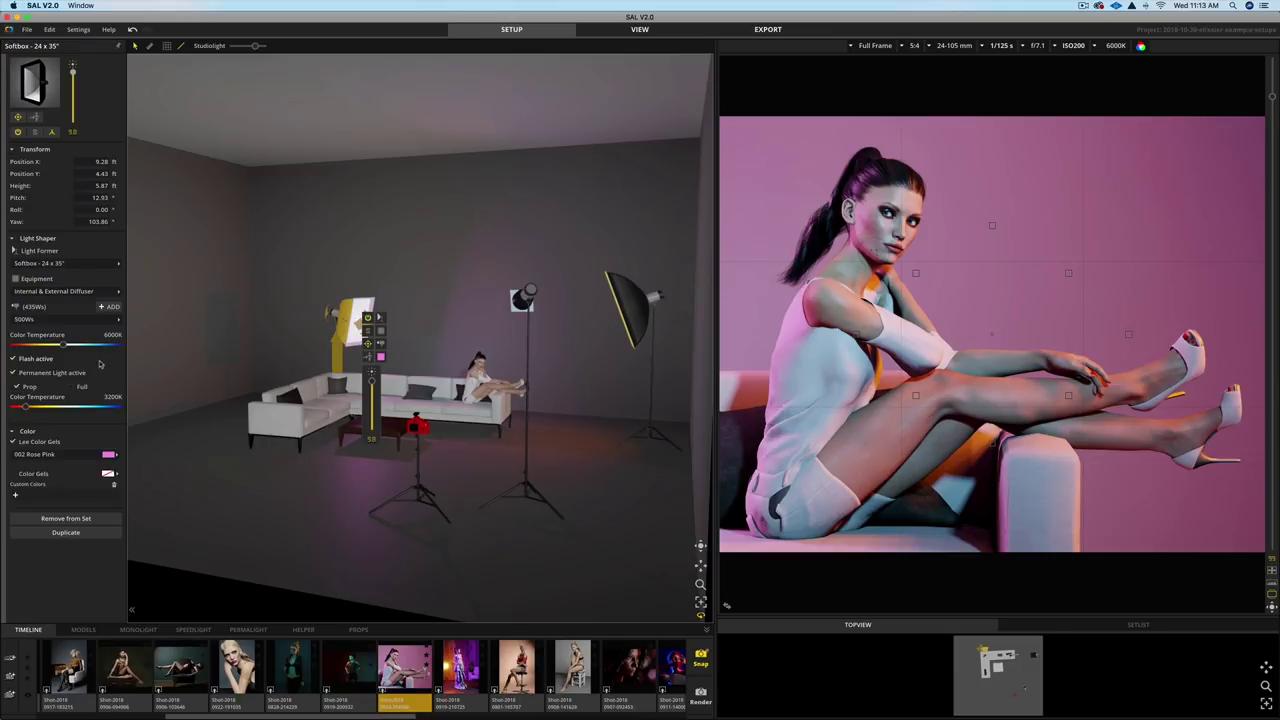
left_click(108, 455)
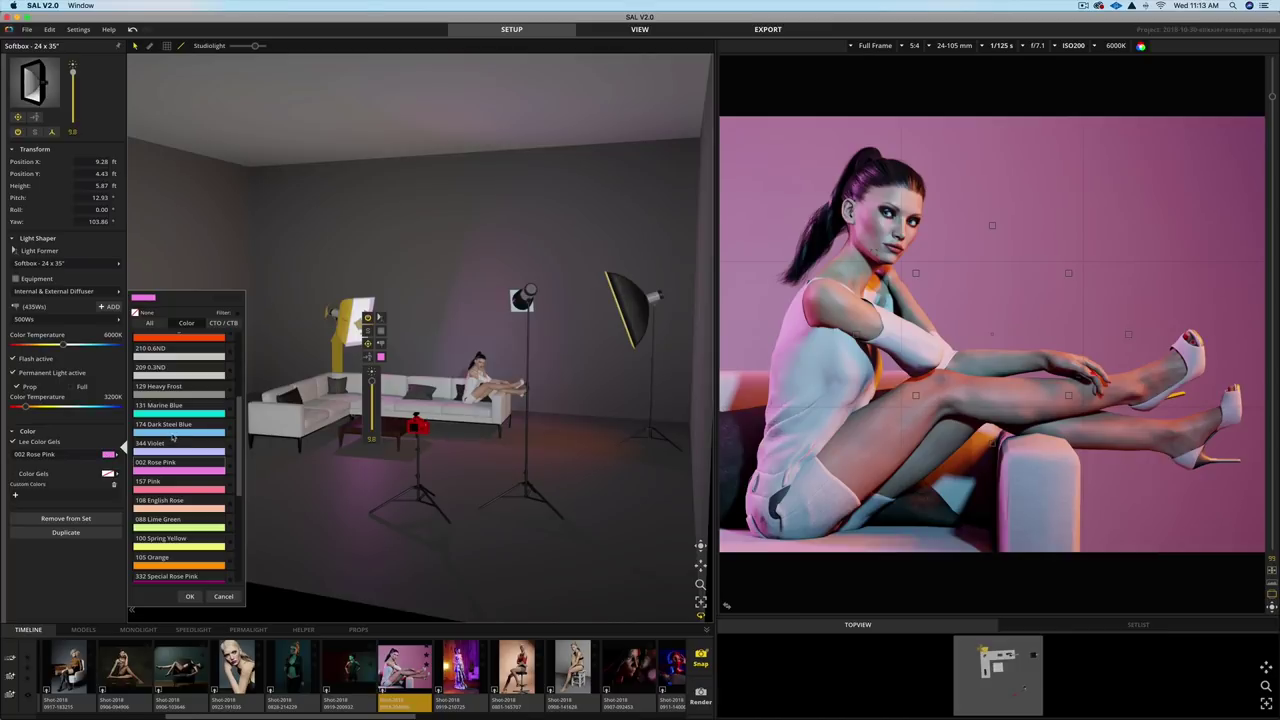
scroll(173, 437, "up", 5)
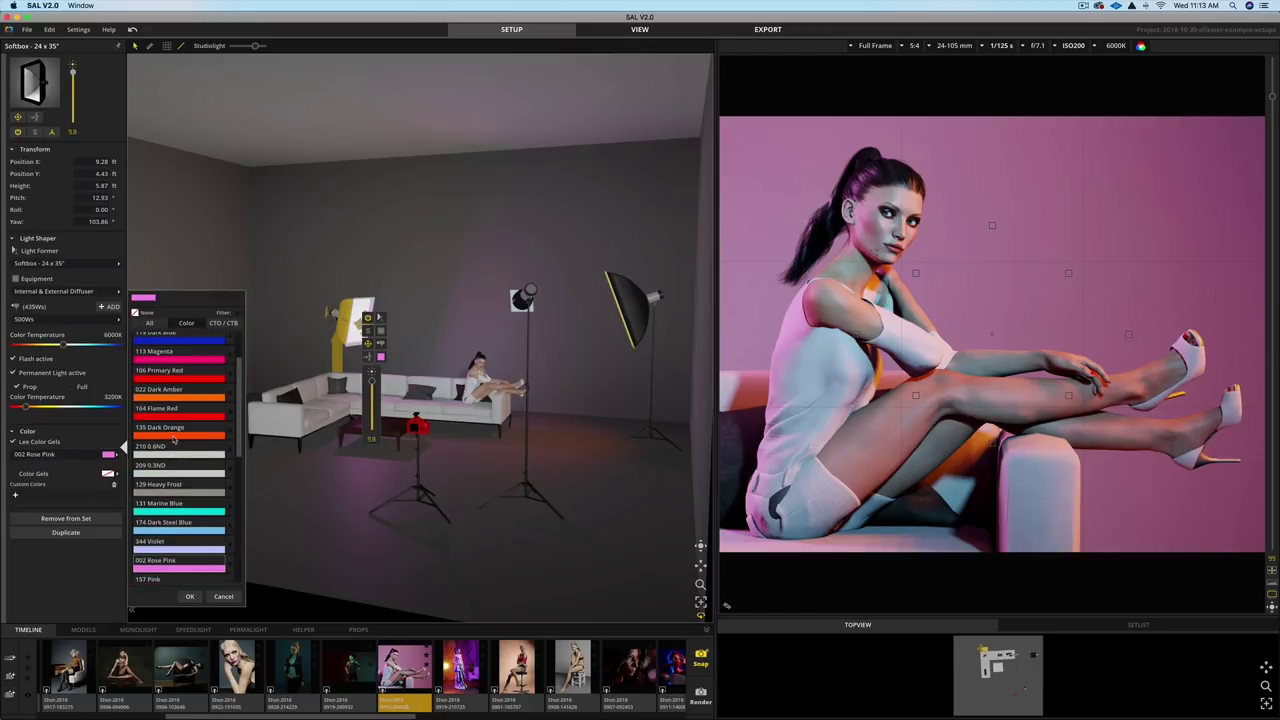
left_click(173, 438)
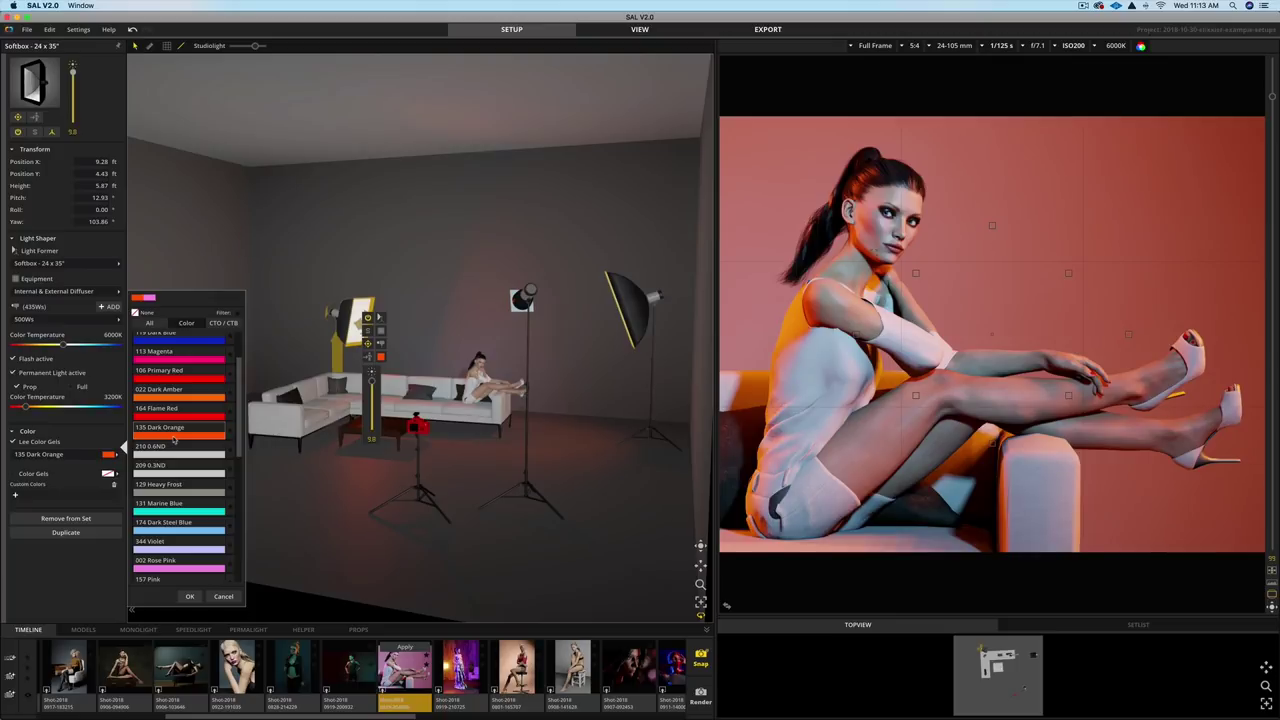
left_click(113, 112)
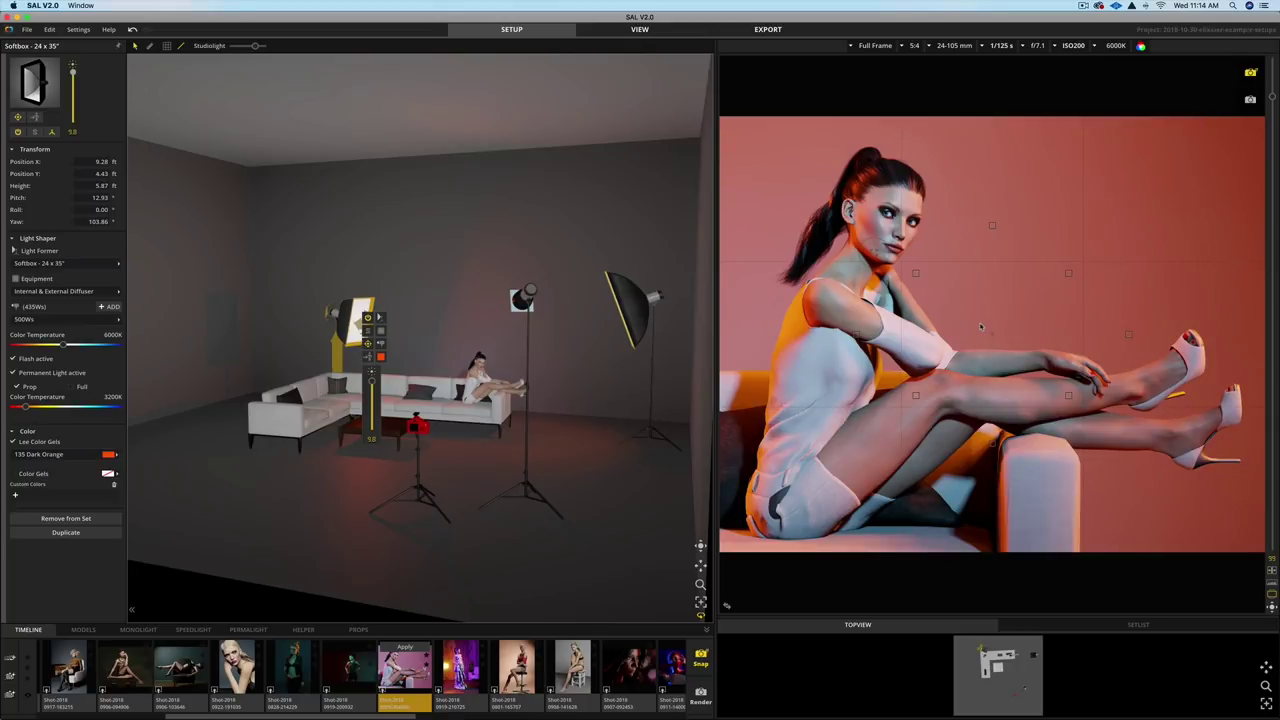
Keep Full Frame and the 24-105 mm lens, and lower white balance from 6000K to 5500K.
left_click(879, 46)
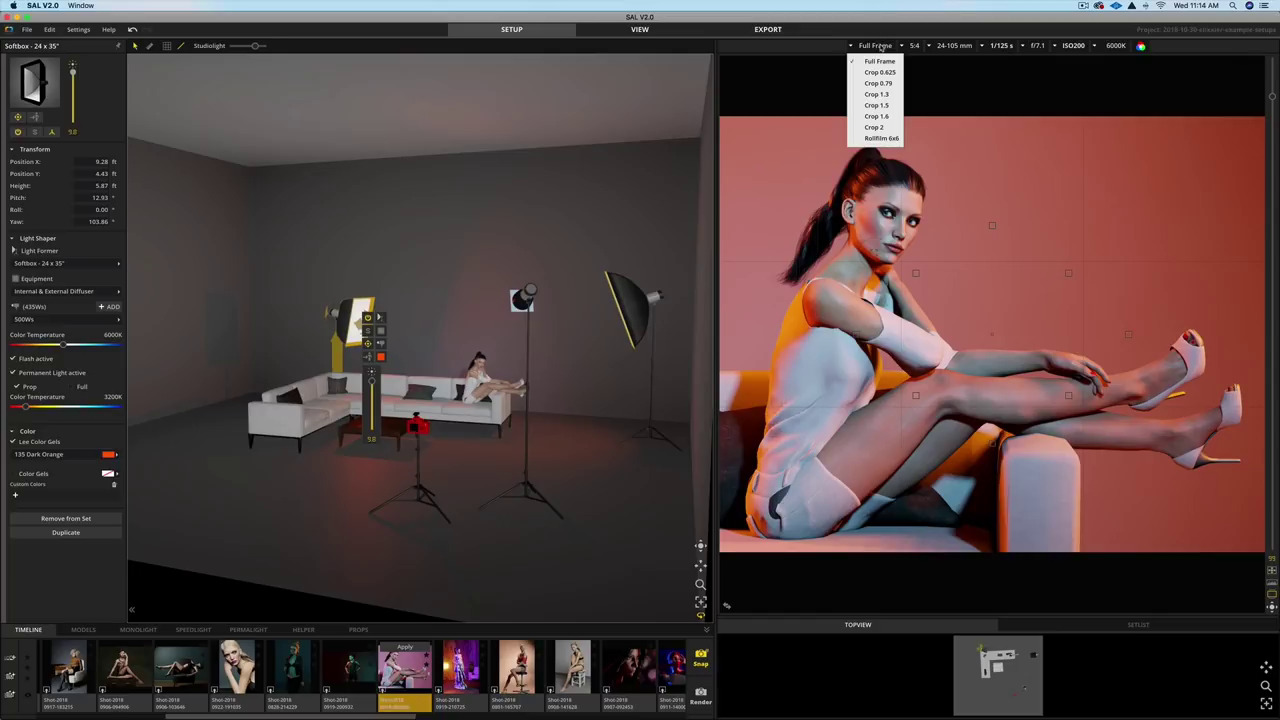
left_click(940, 85)
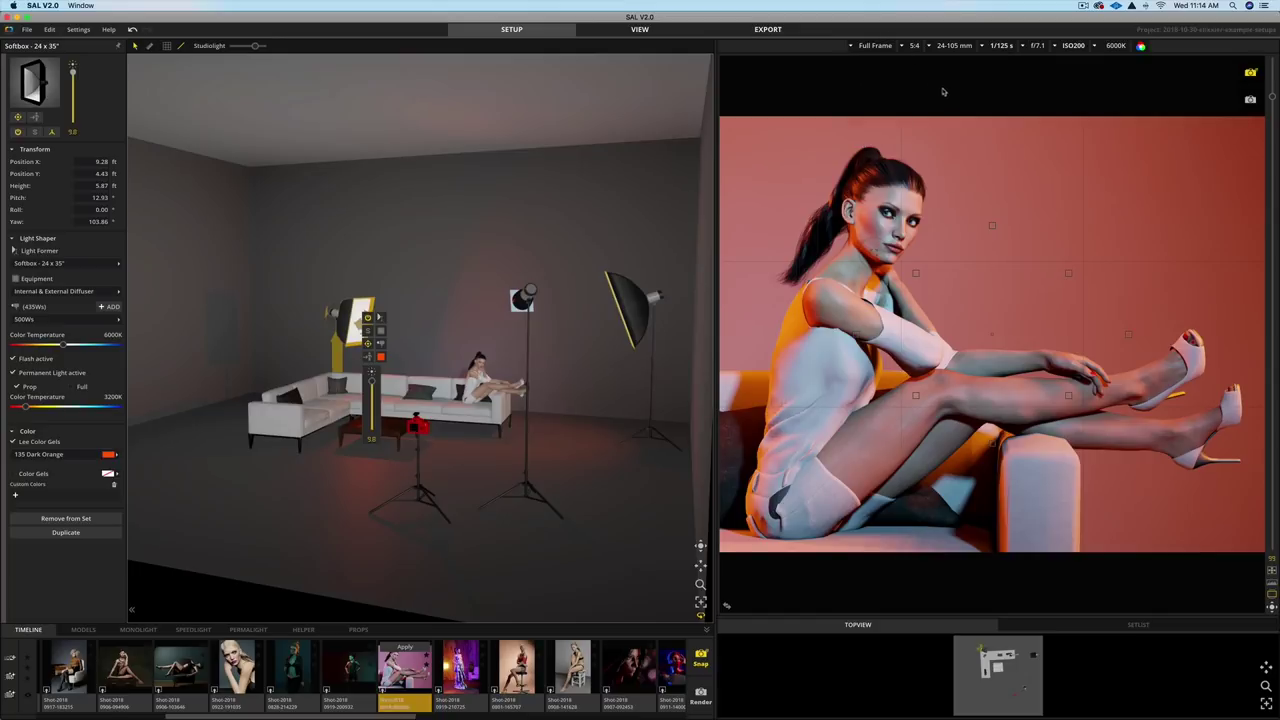
left_click(965, 46)
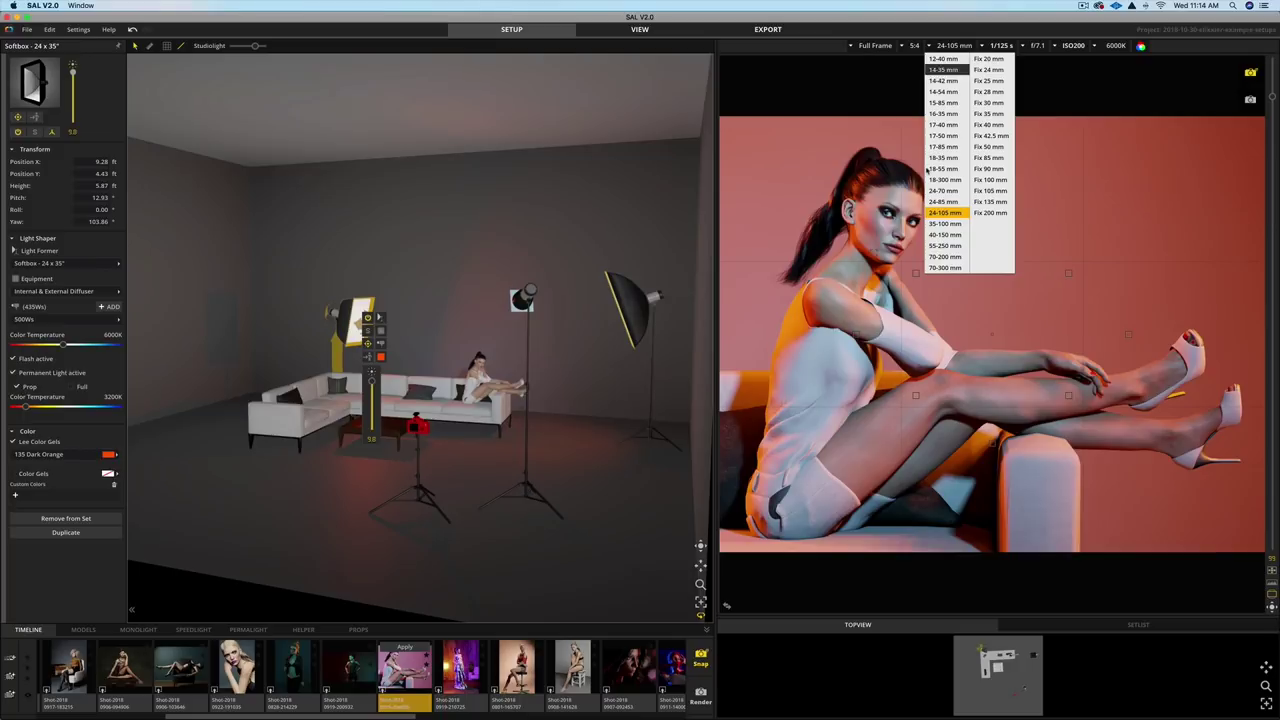
left_click(1051, 97)
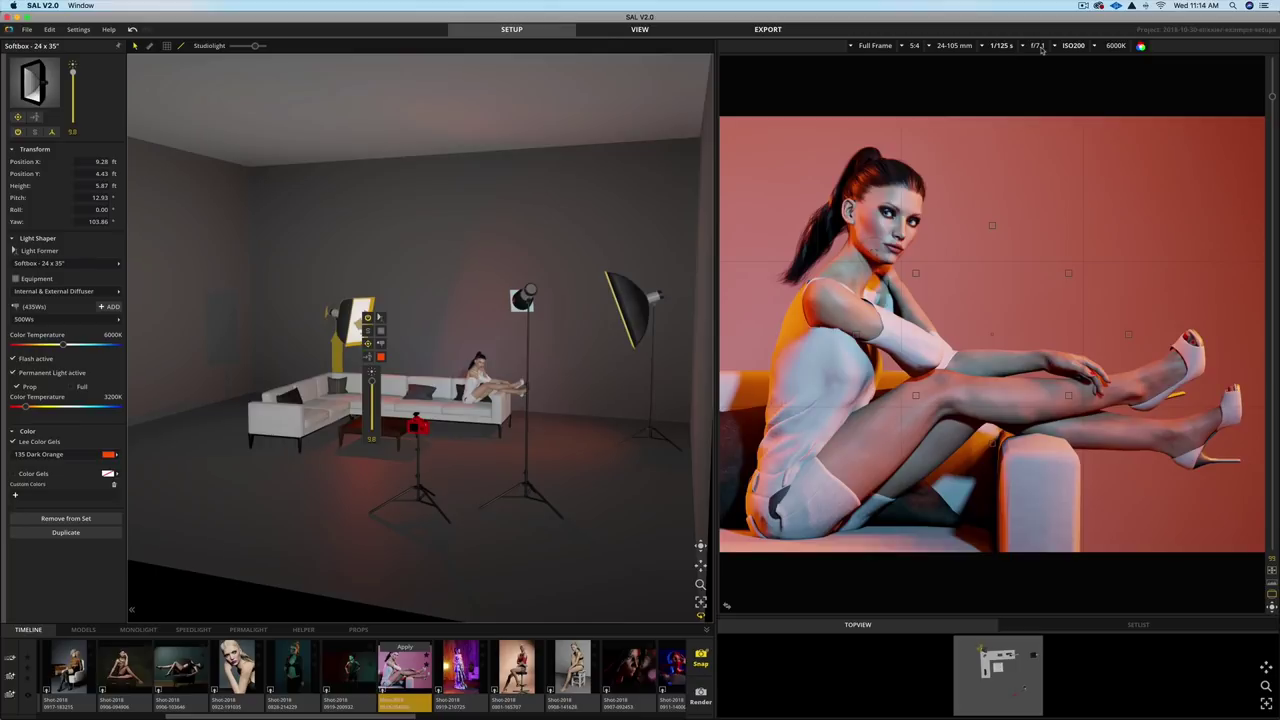
left_click(1110, 47)
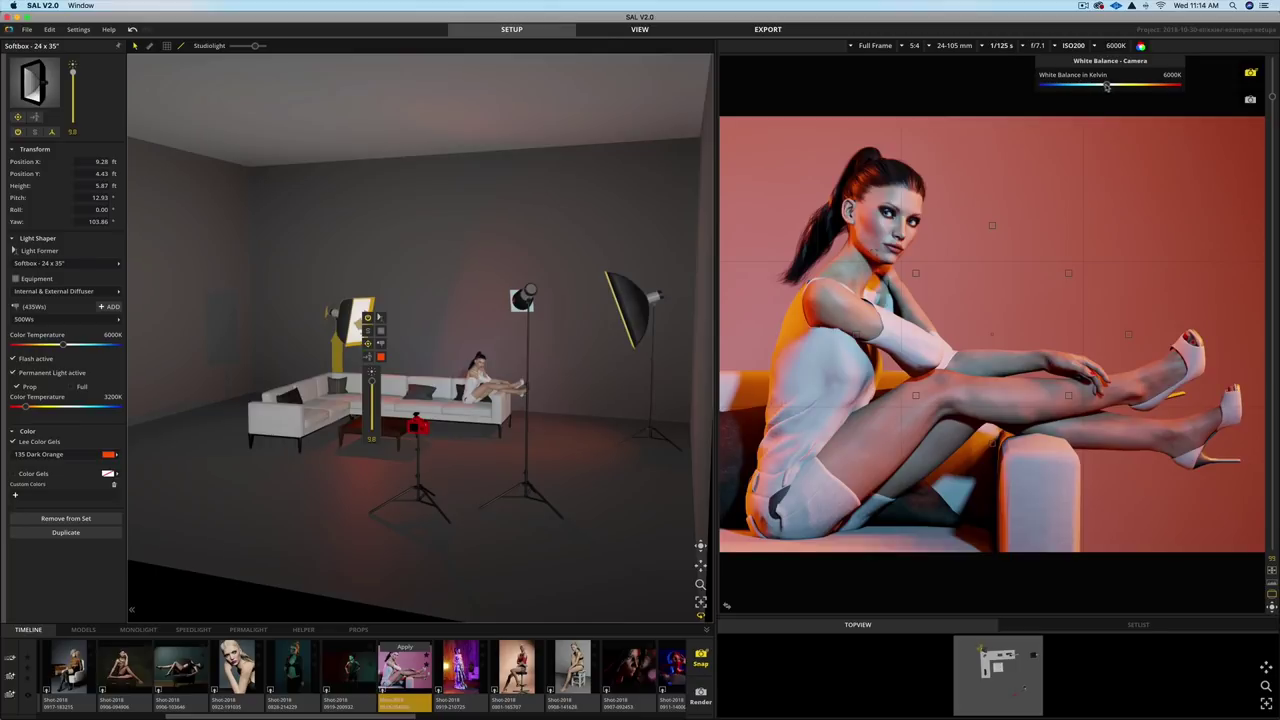
left_click_drag(1106, 86, 1098, 86)
Toggle the right softbox off and on, then fit it with a 250Ws flash head.
left_click(623, 306)
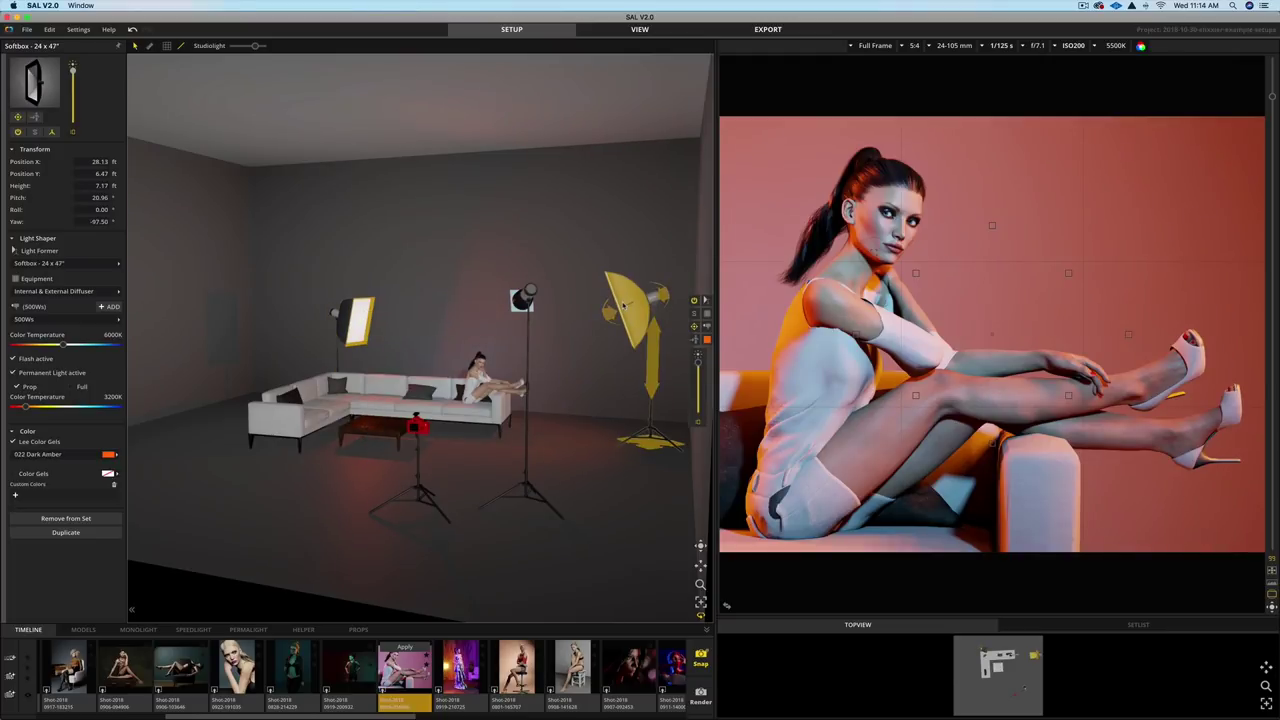
left_click(694, 301)
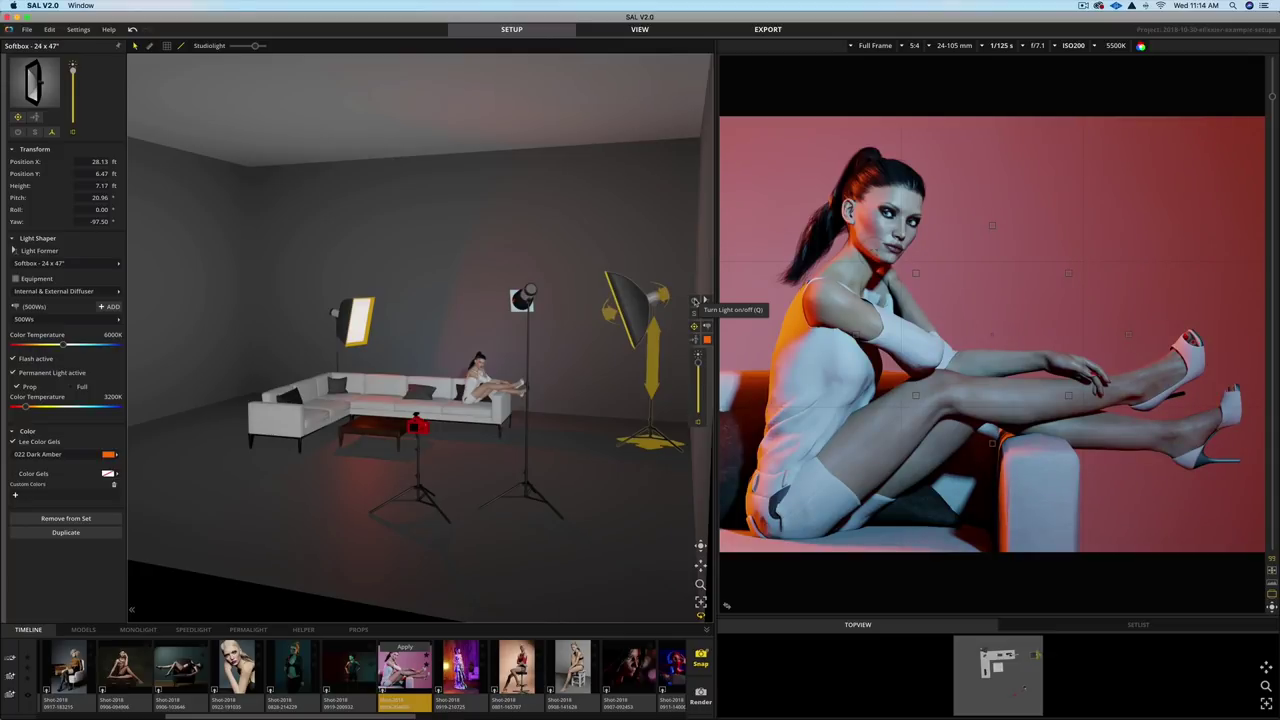
left_click(695, 301)
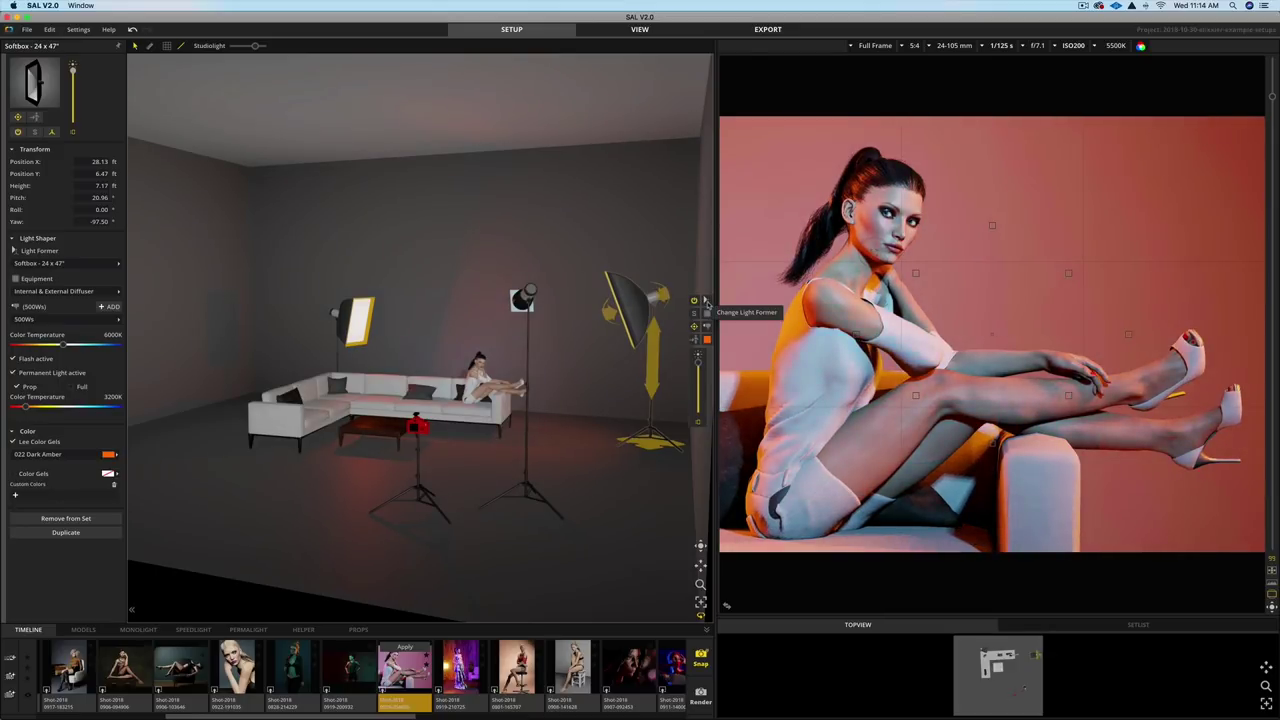
left_click(706, 301)
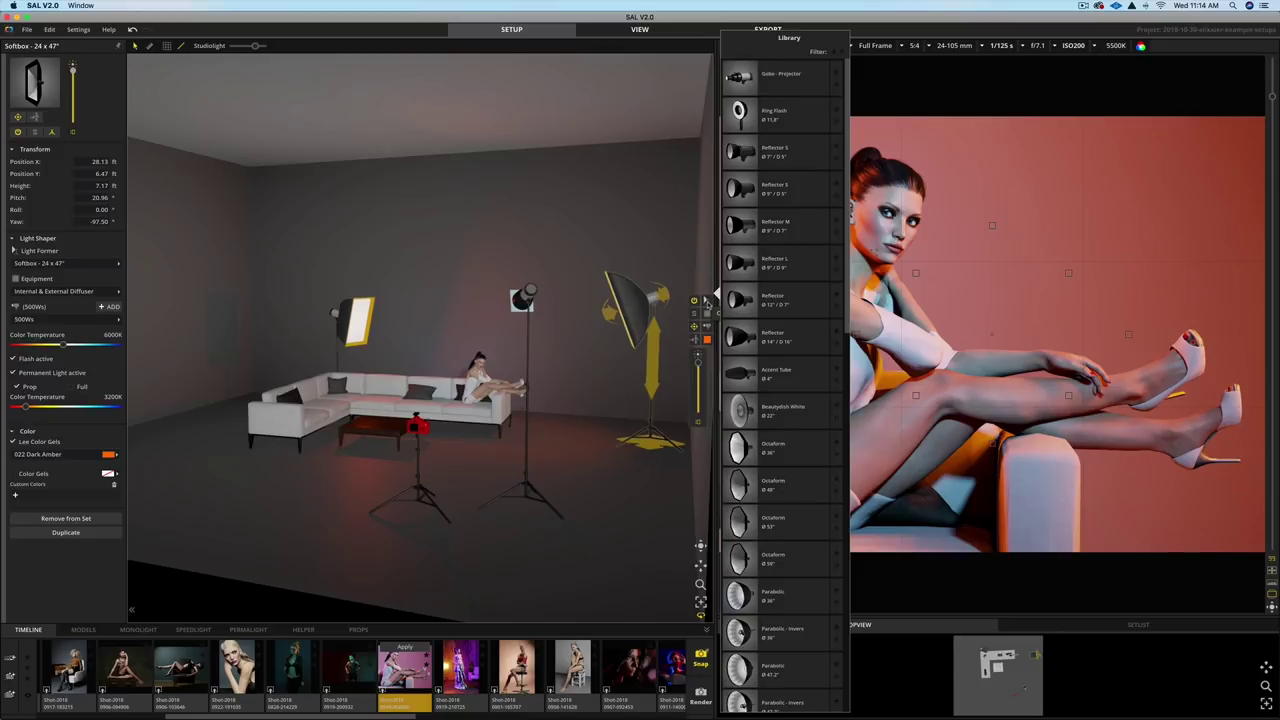
left_click(707, 327)
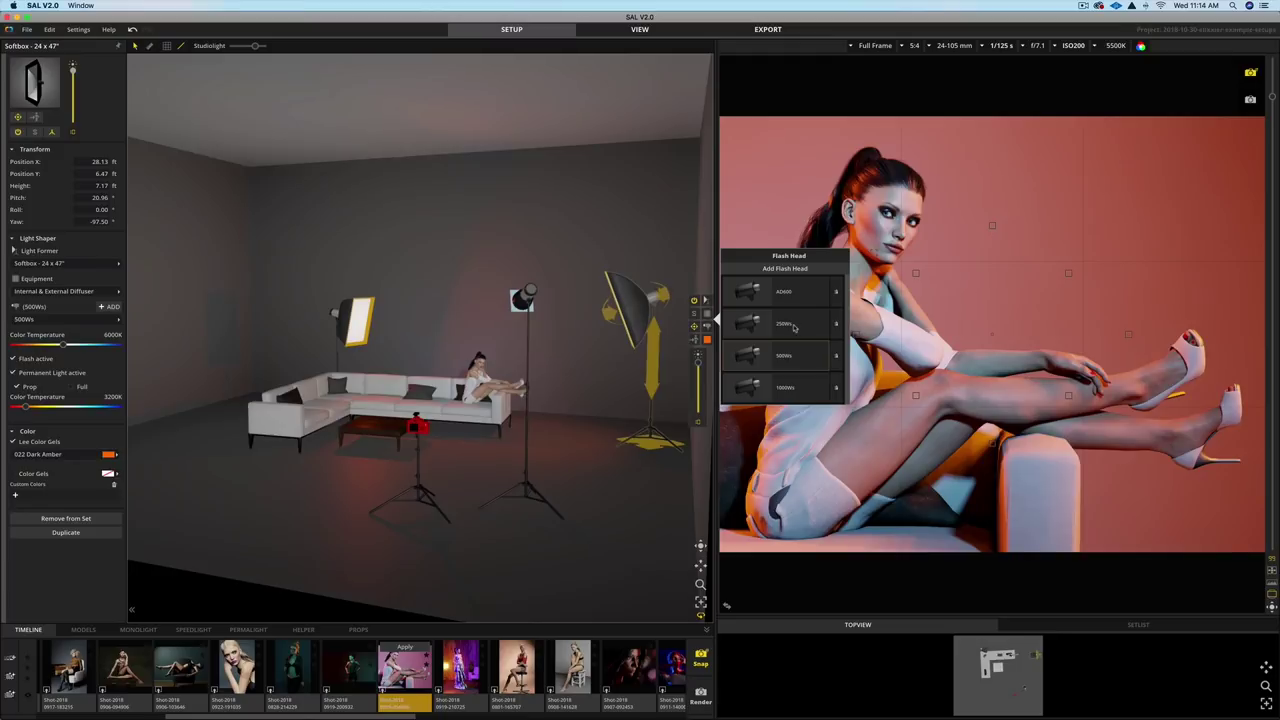
left_click(798, 329)
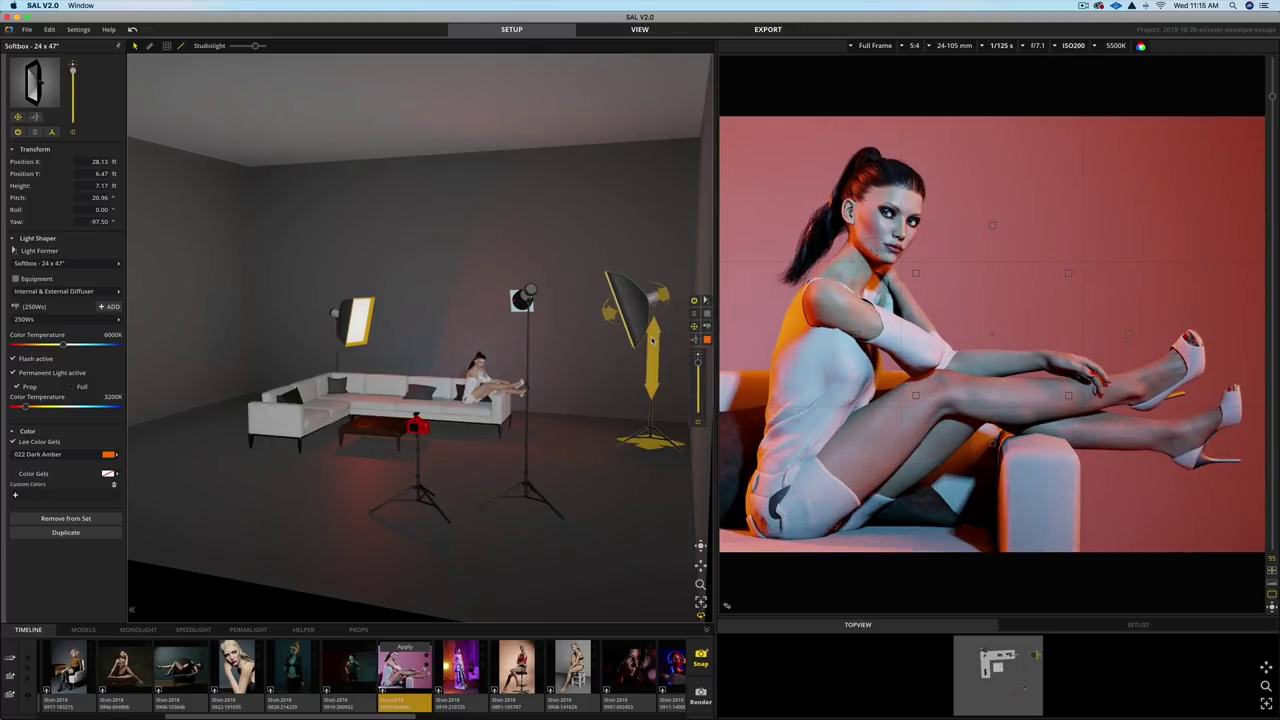
Move the right softbox to 6.21 ft height at X 25.95 ft, keeping units in feet.
mouse_move(651, 341)
left_mouse_down()
mouse_move(657, 294)
mouse_move(652, 352)
mouse_move(628, 313)
left_mouse_up()
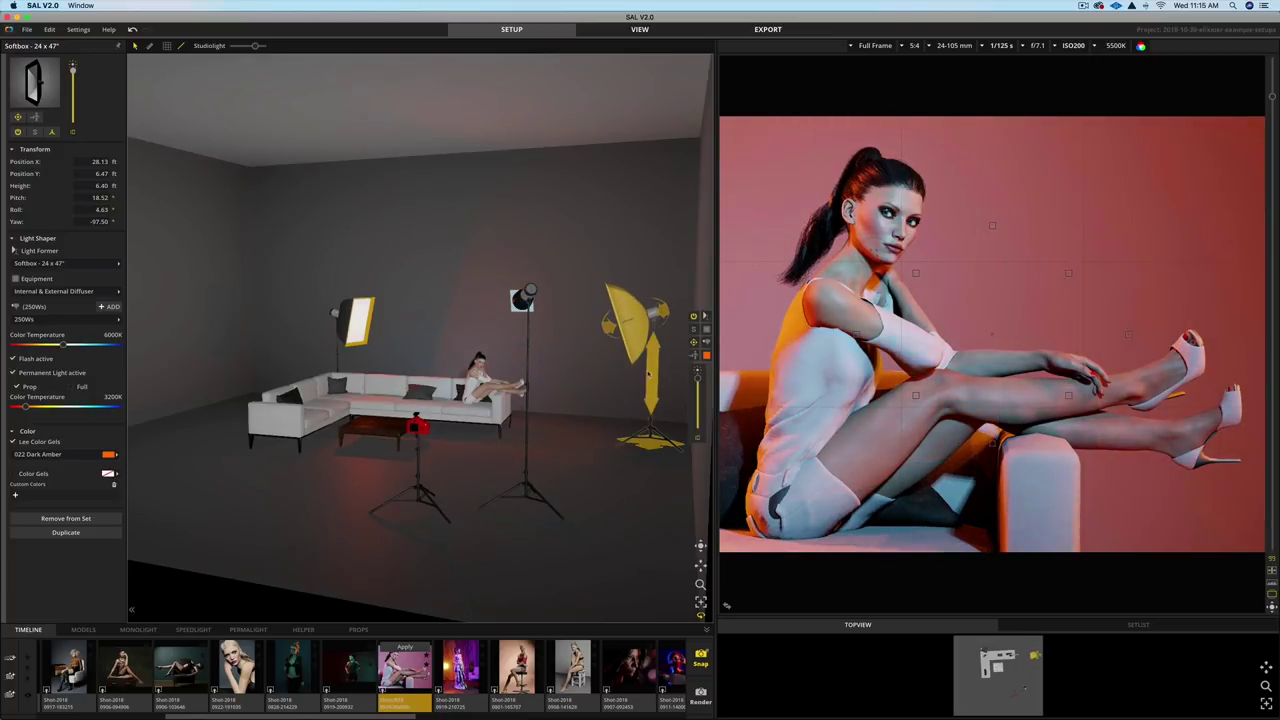
left_click_drag(642, 374, 600, 438)
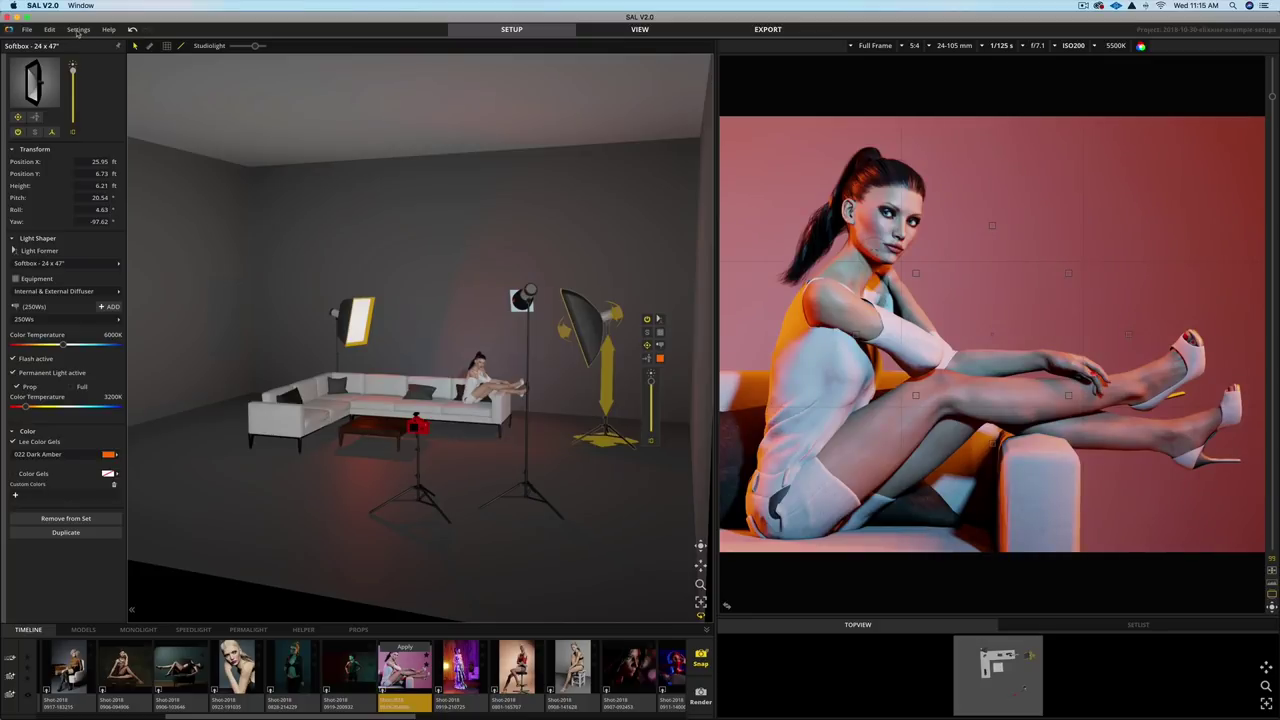
left_click(77, 30)
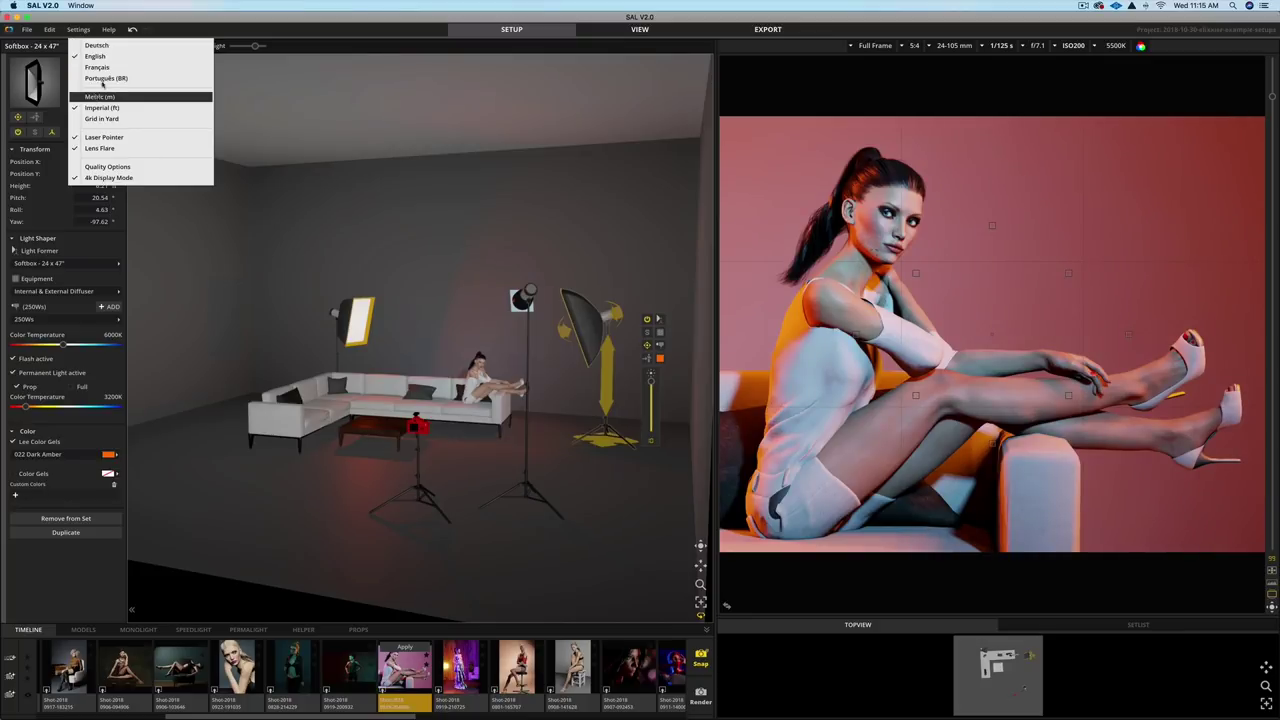
left_click(218, 27)
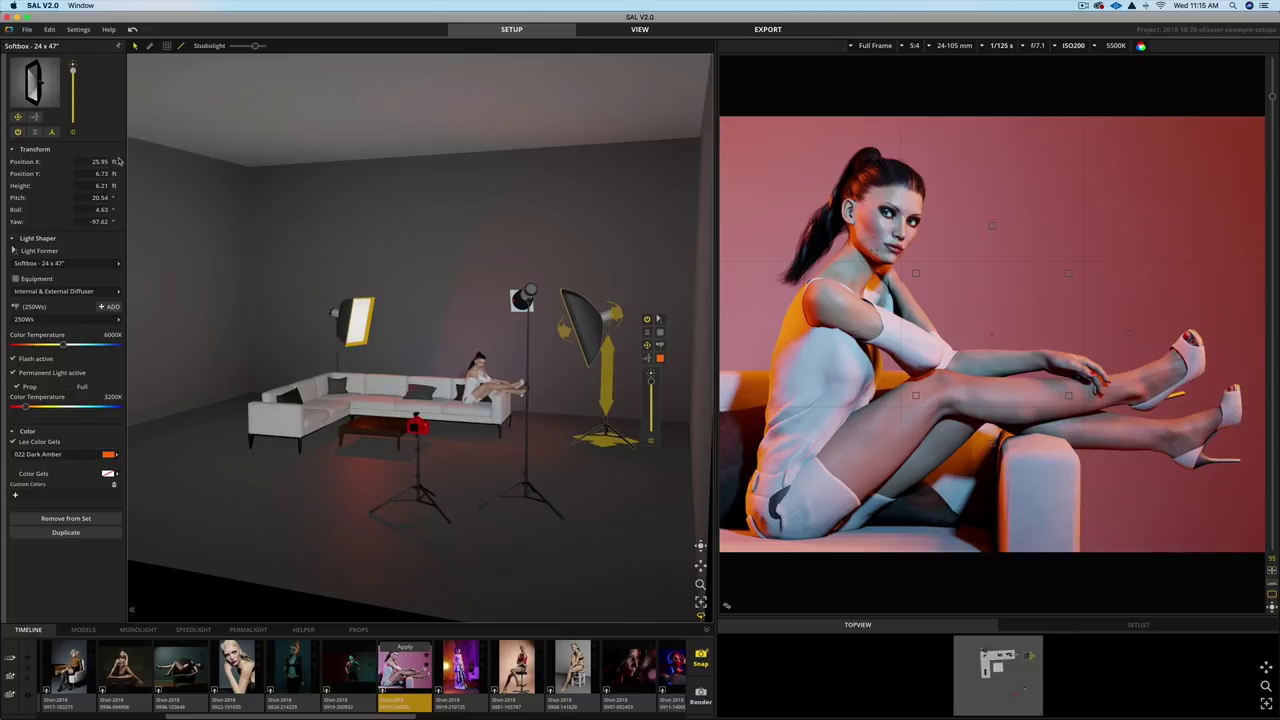
Switch shots, discarding the unsaved softbox changes.
left_click(438, 693)
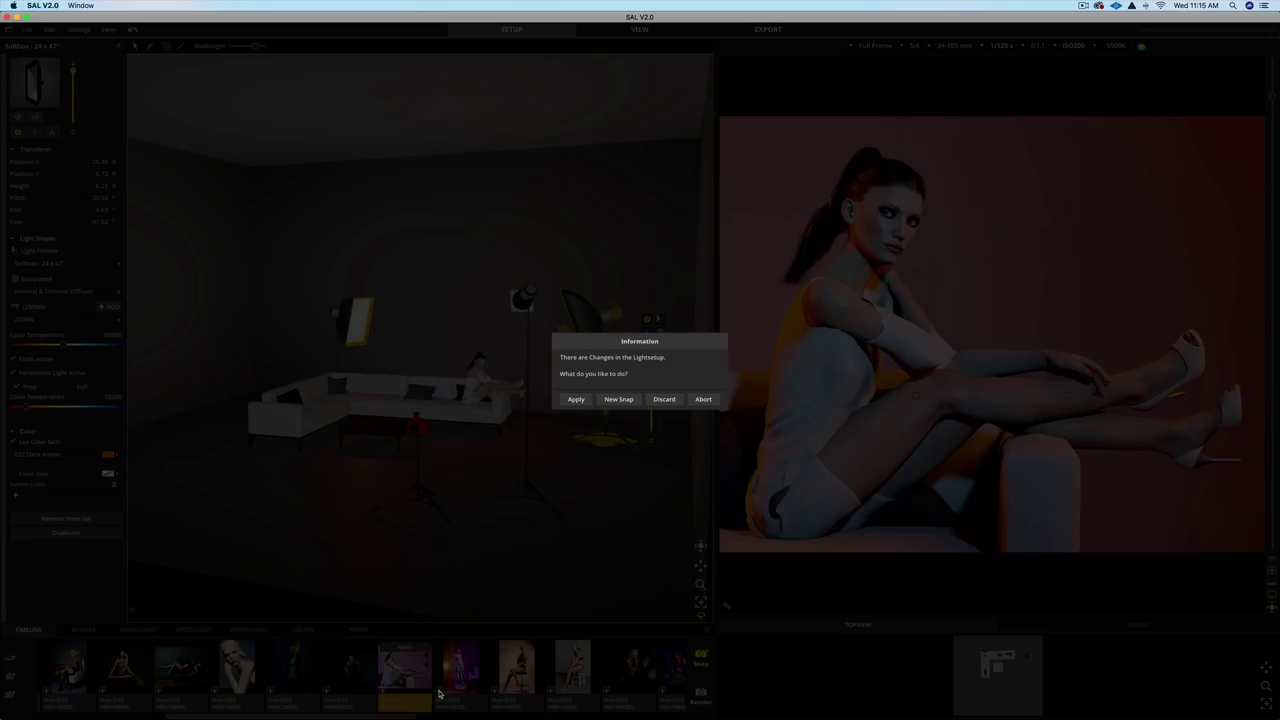
left_click(664, 399)
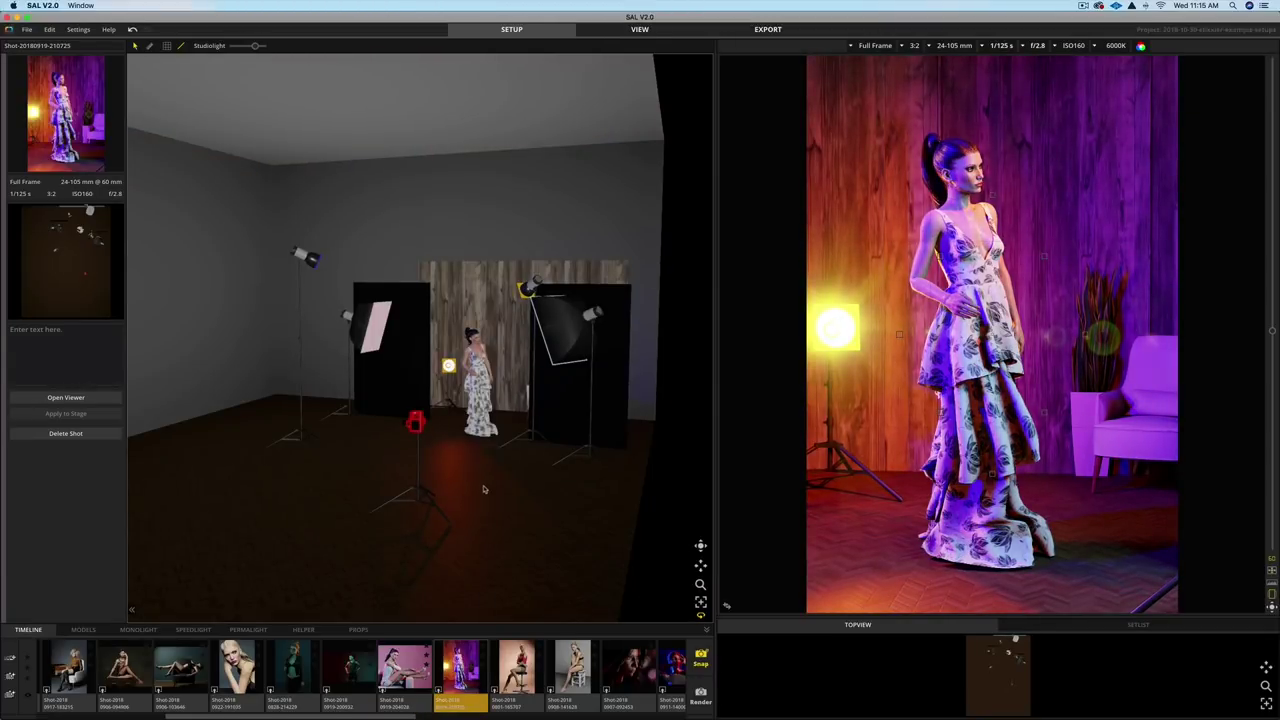
left_click(345, 316)
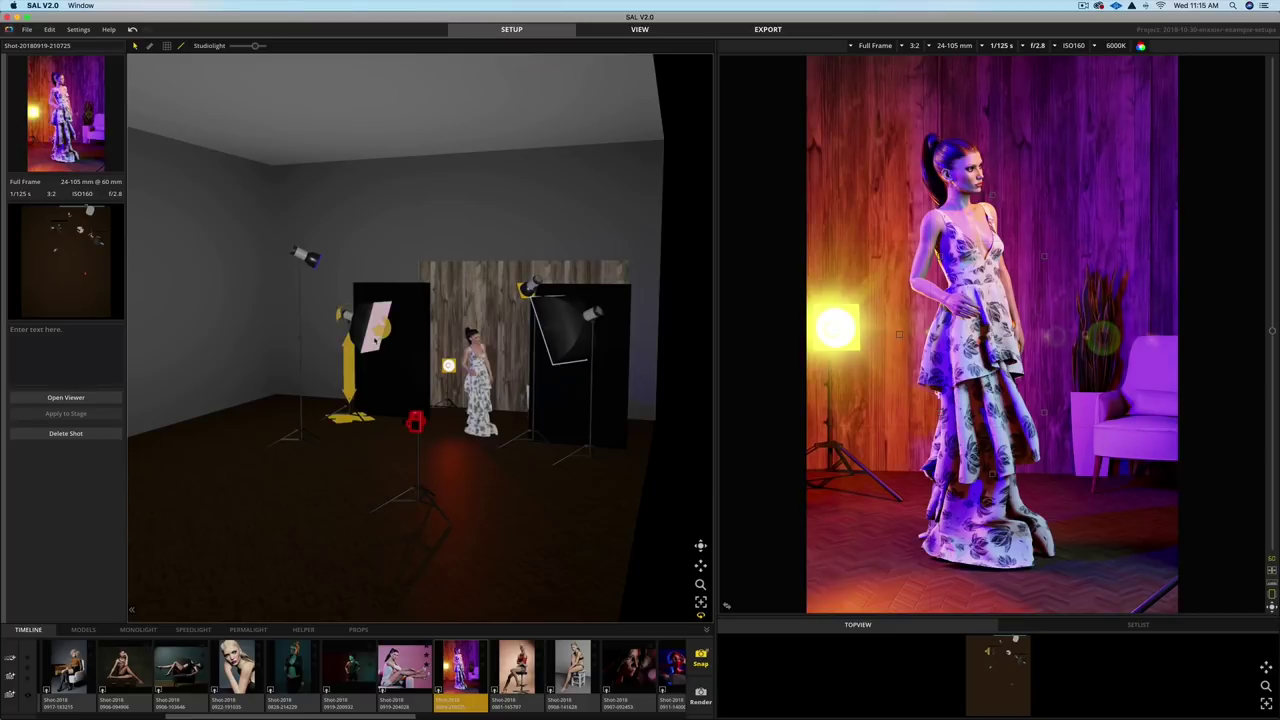
left_click(483, 556)
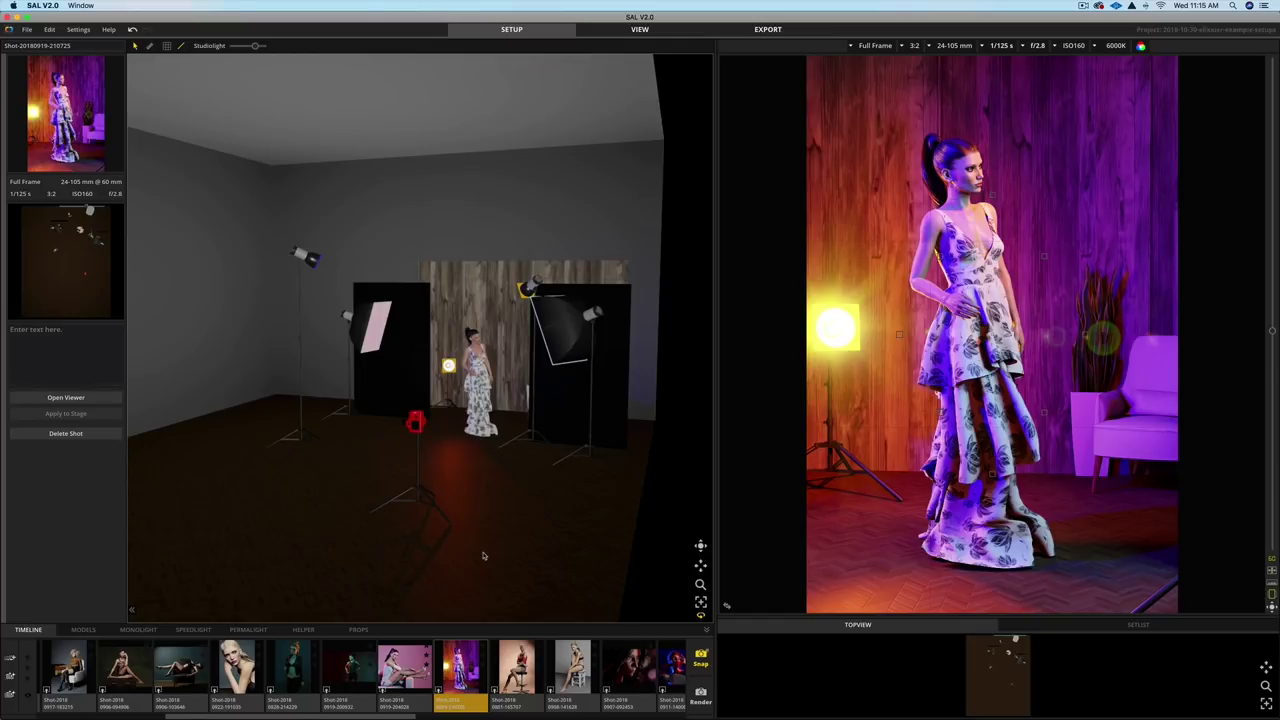
Load the blonde close-up, dark-haired model, then yellow-leggings model shots.
left_click(226, 686)
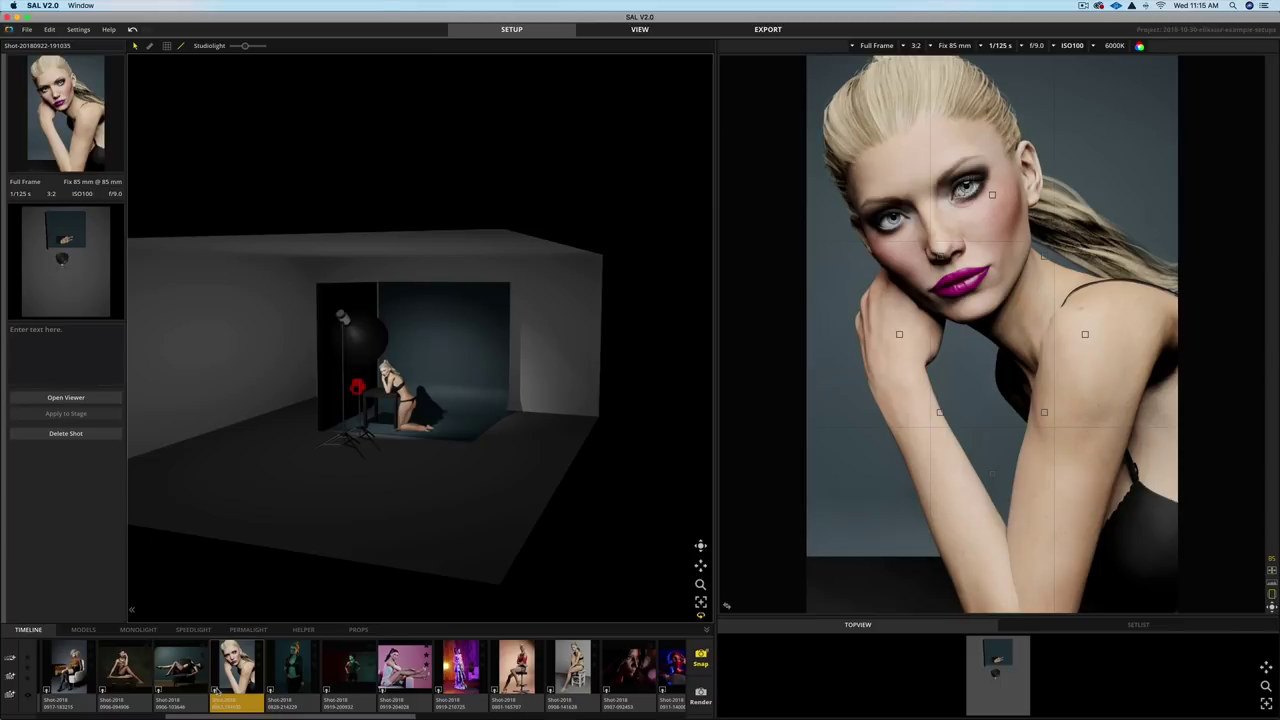
left_click(606, 692)
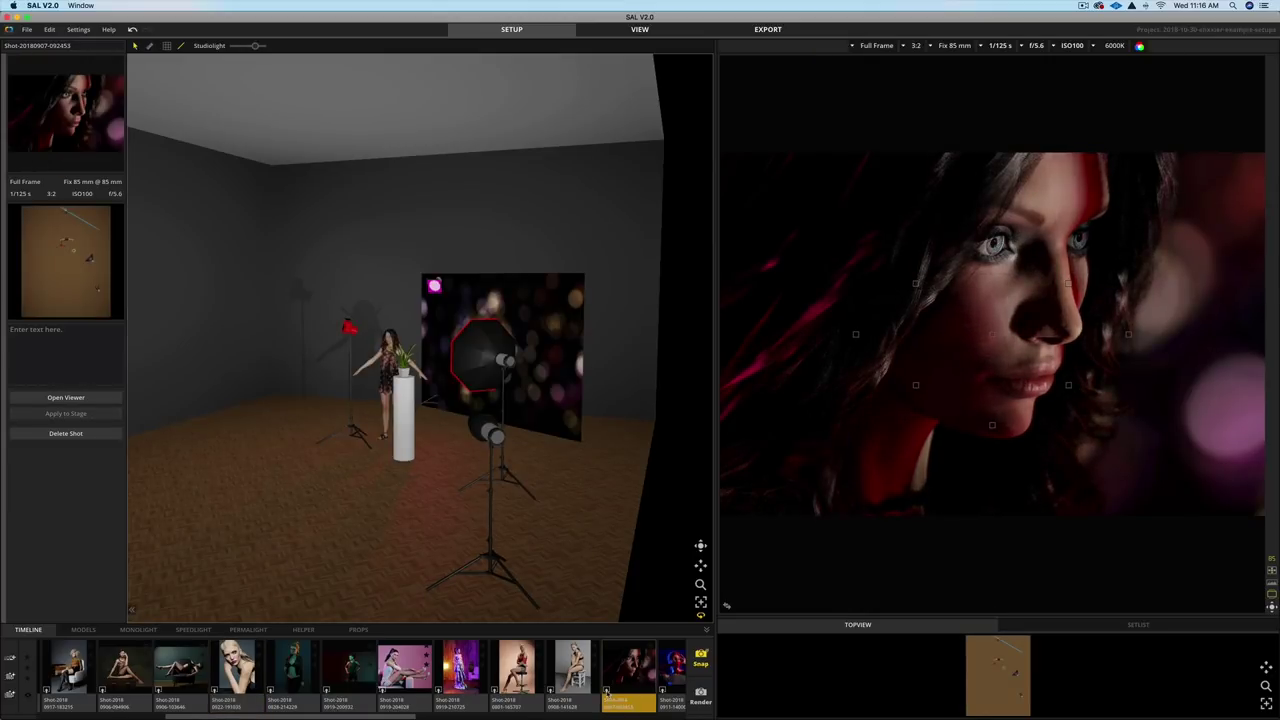
scroll(606, 692, "right", 2)
scroll(608, 695, "right", 5)
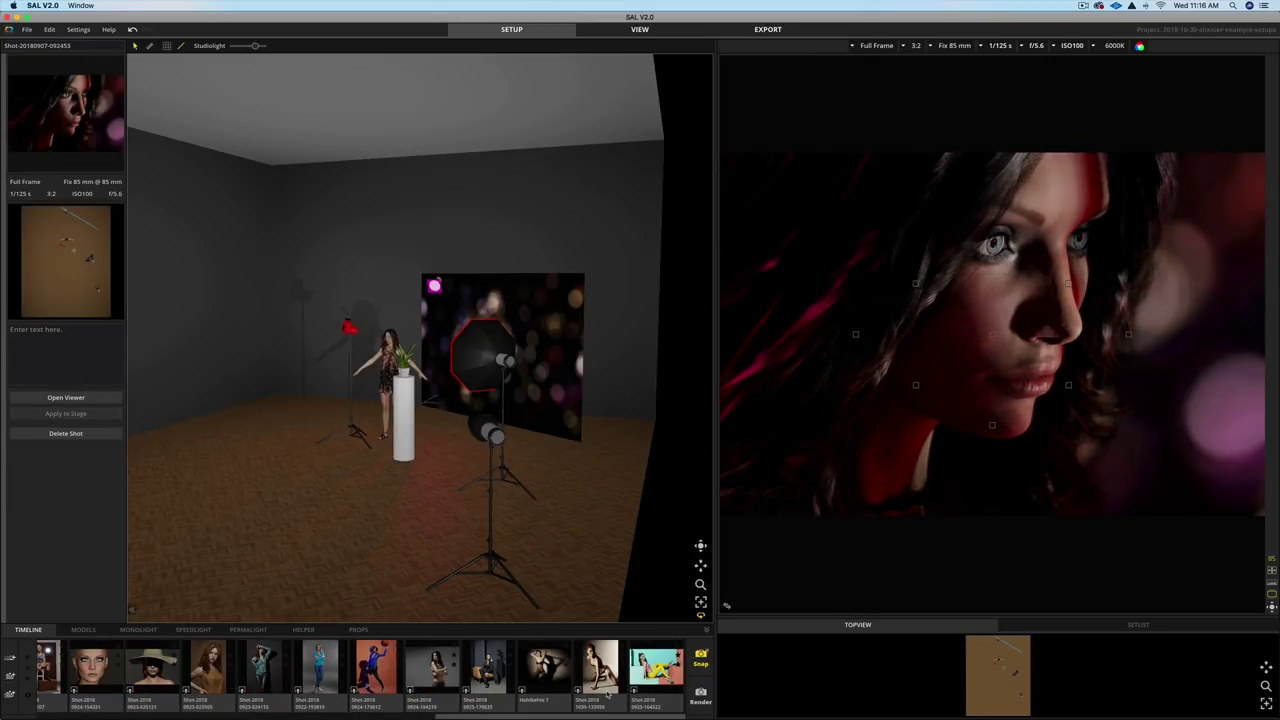
left_click(633, 694)
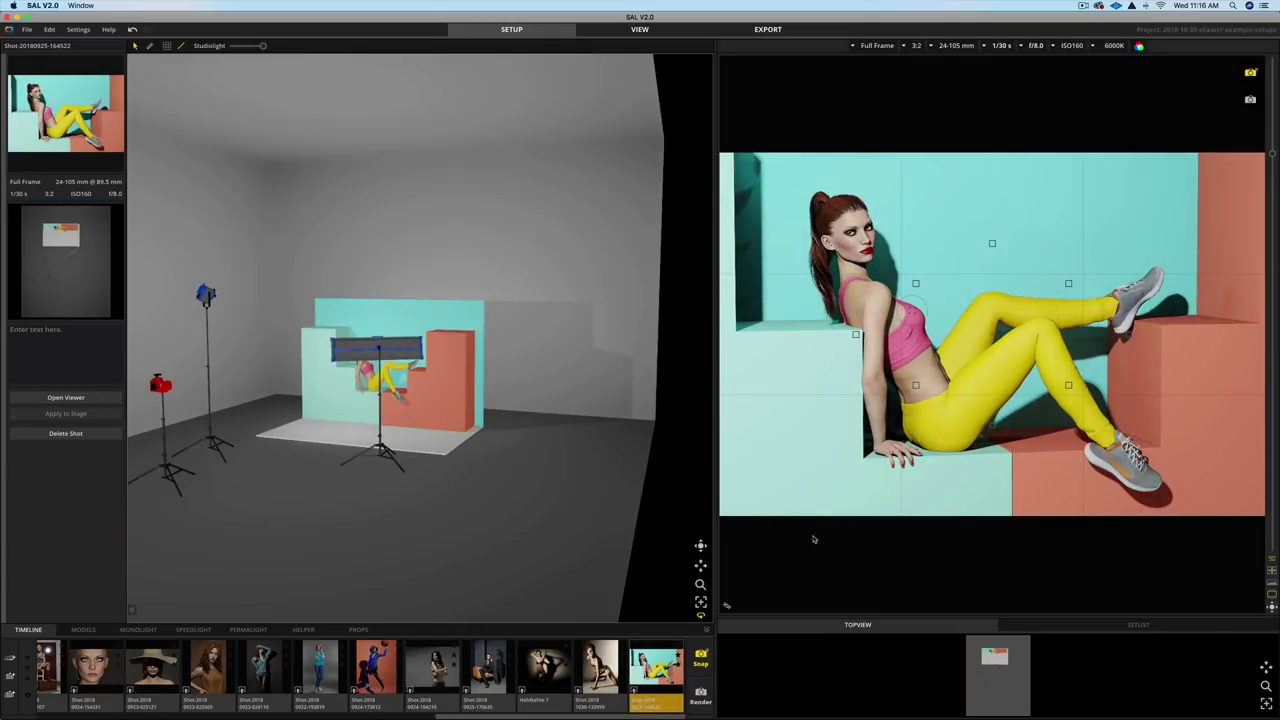
Swap camera preview and studio view and back, then show the SETLIST of Box objects.
left_click(729, 604)
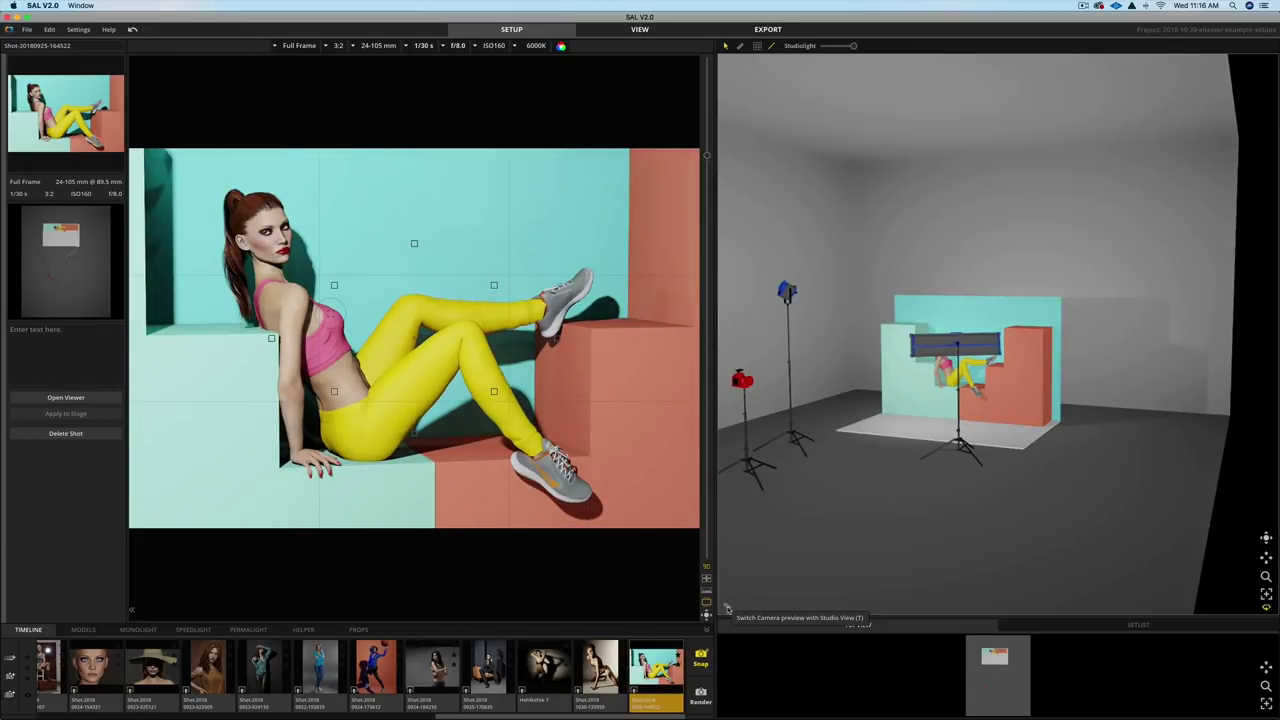
left_click(728, 606)
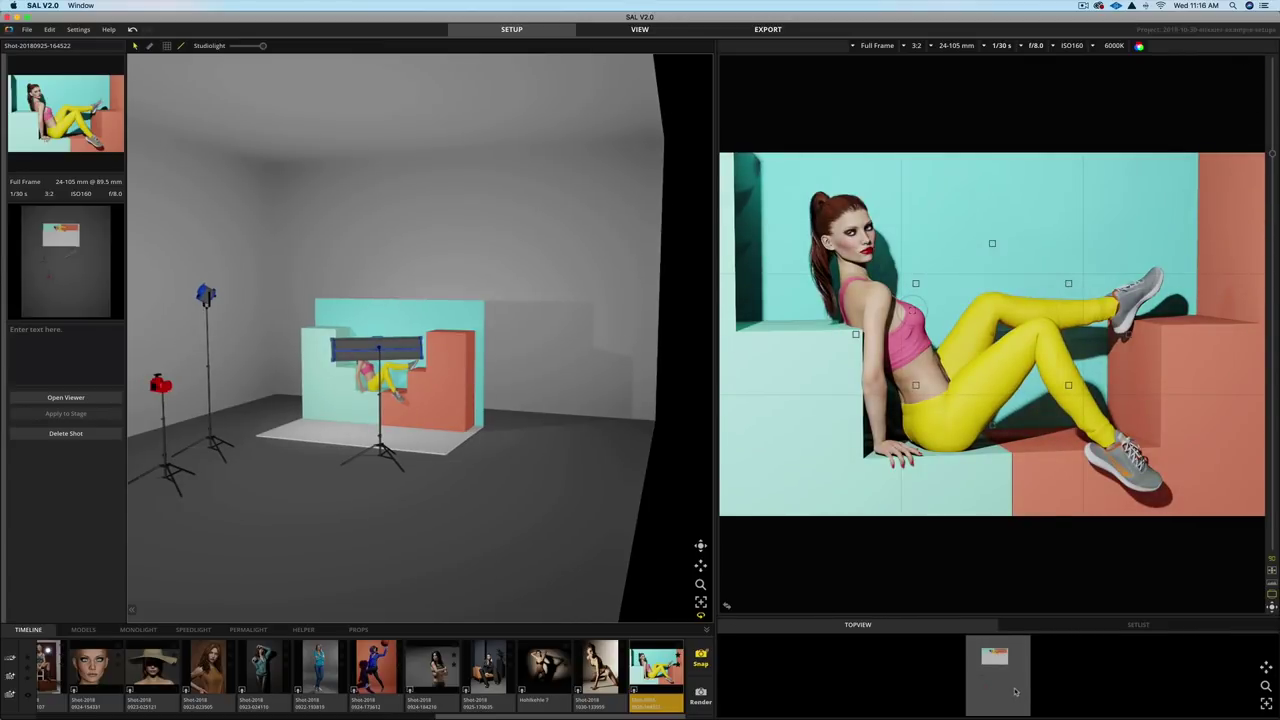
left_click(1139, 625)
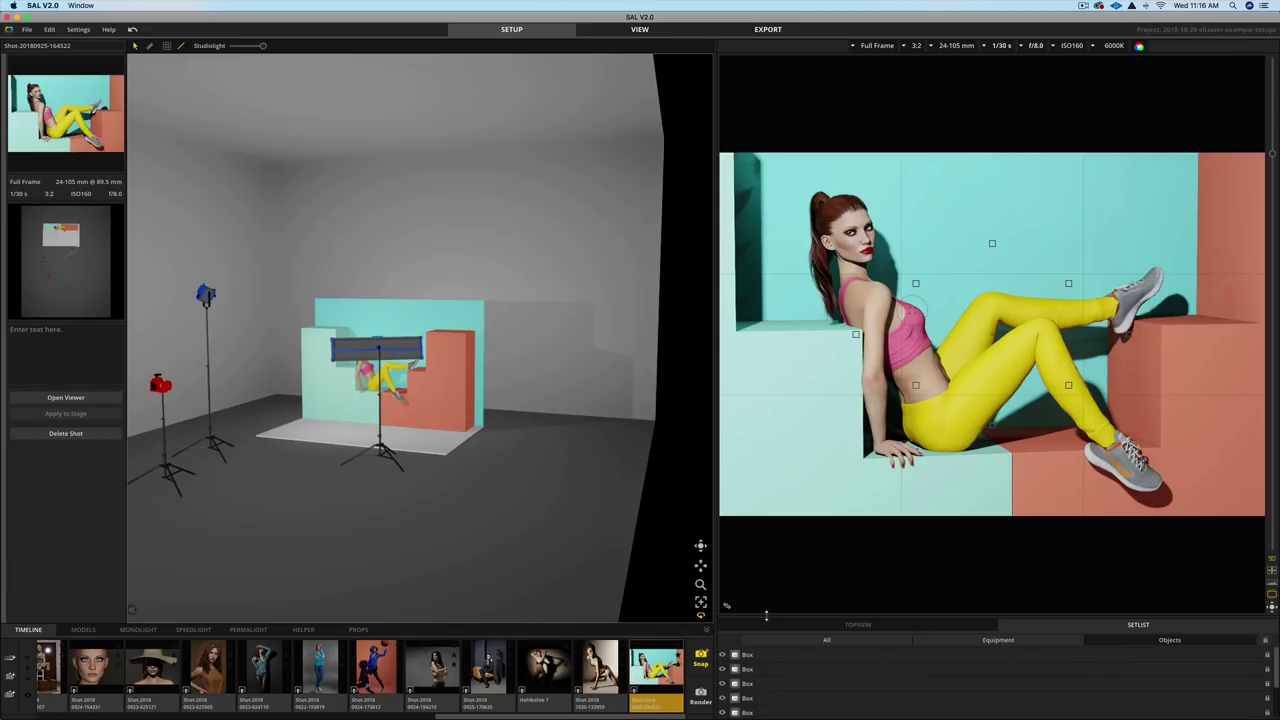
Enlarge the set list, filter it to Equipment, and load the suit-and-armchair shot.
left_click_drag(766, 616, 784, 524)
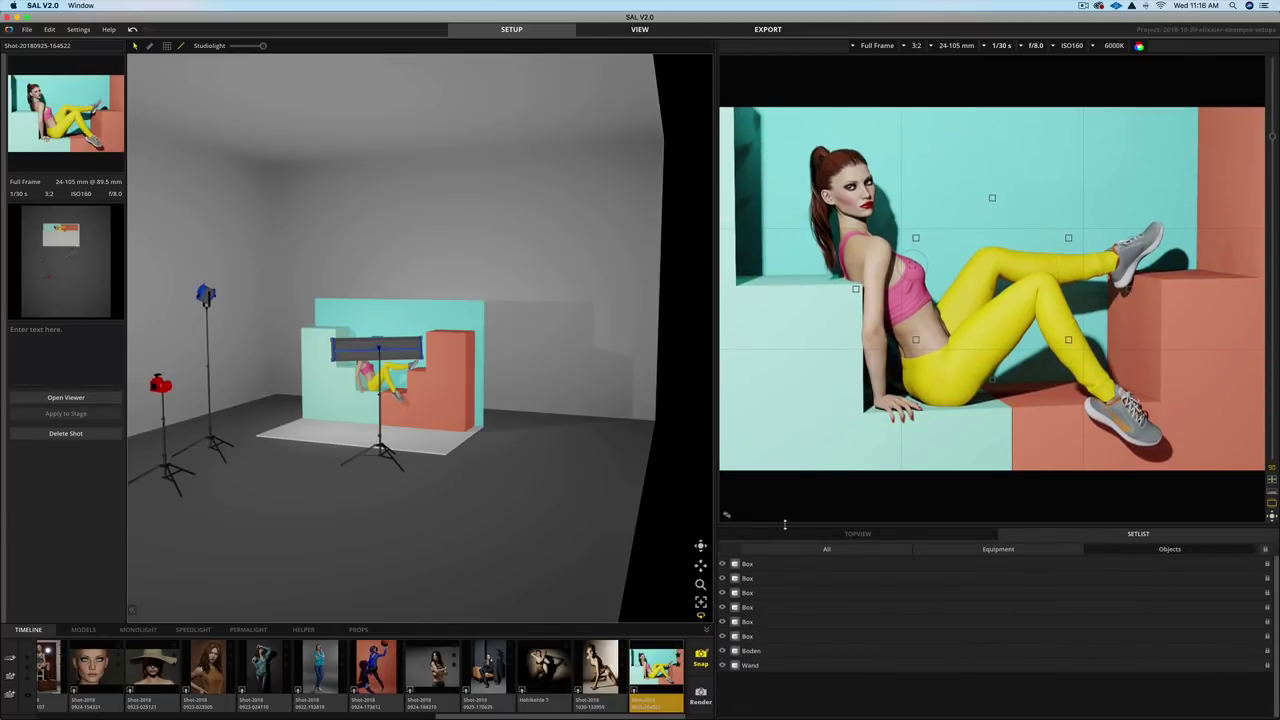
left_click(957, 549)
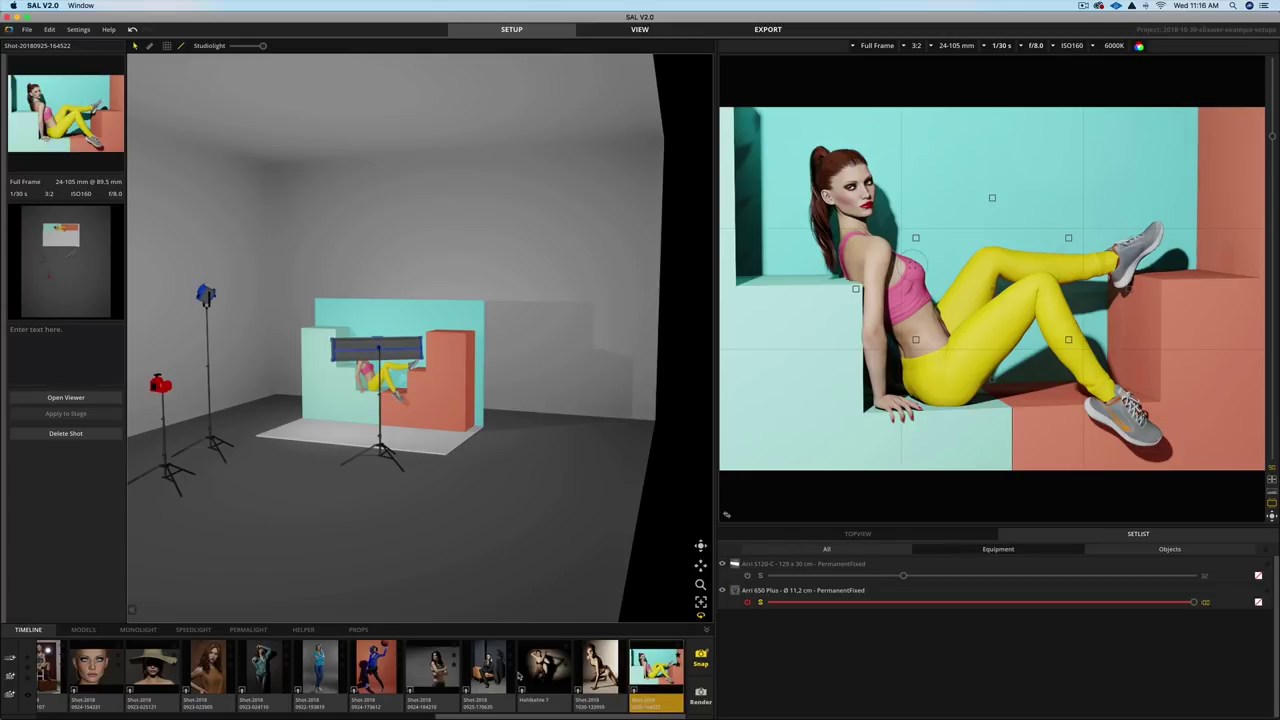
left_click(465, 696)
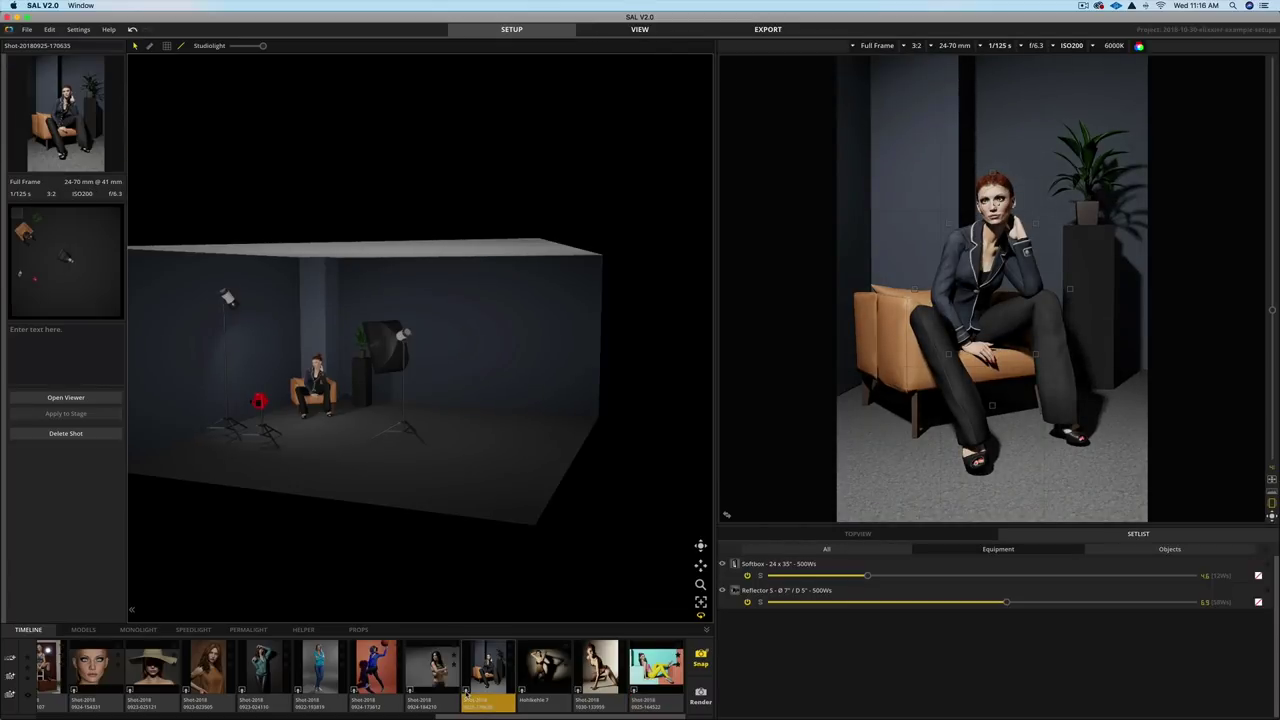
Try blonde, strawberry, auburn and black hair on the seated model, ending with long brown hair and a wide-brimmed hat.
left_click(84, 630)
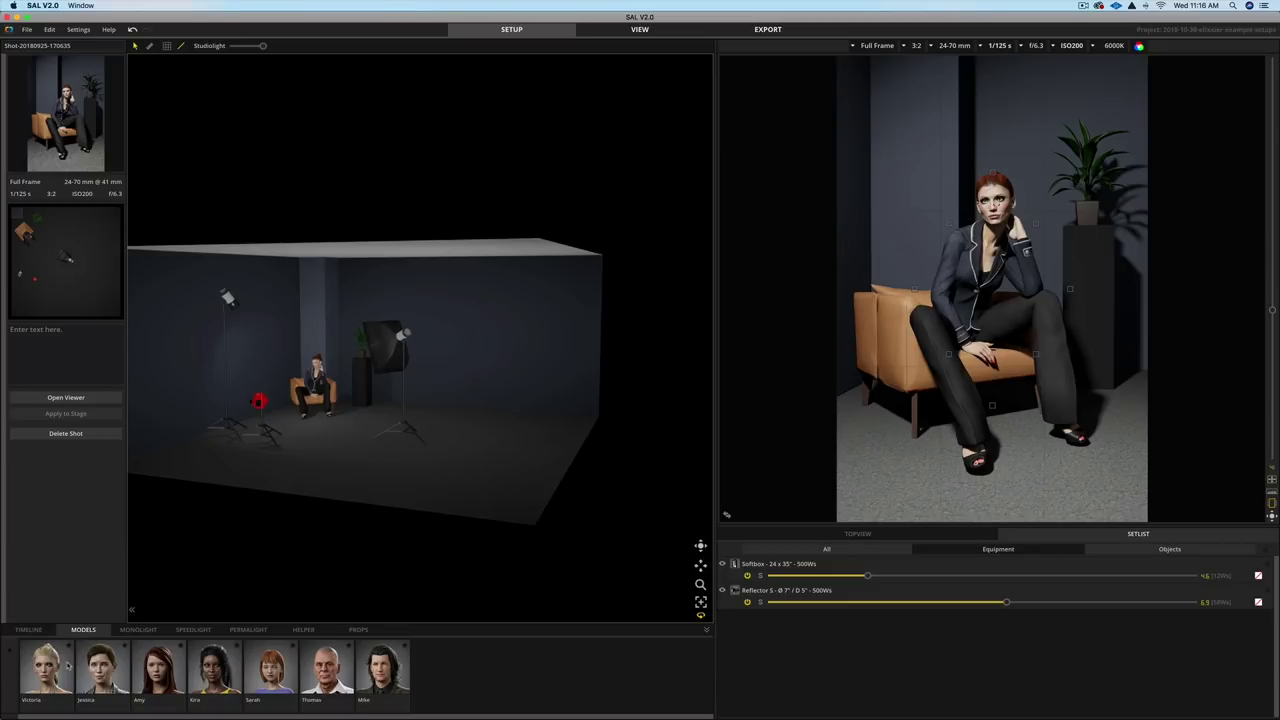
left_click(317, 375)
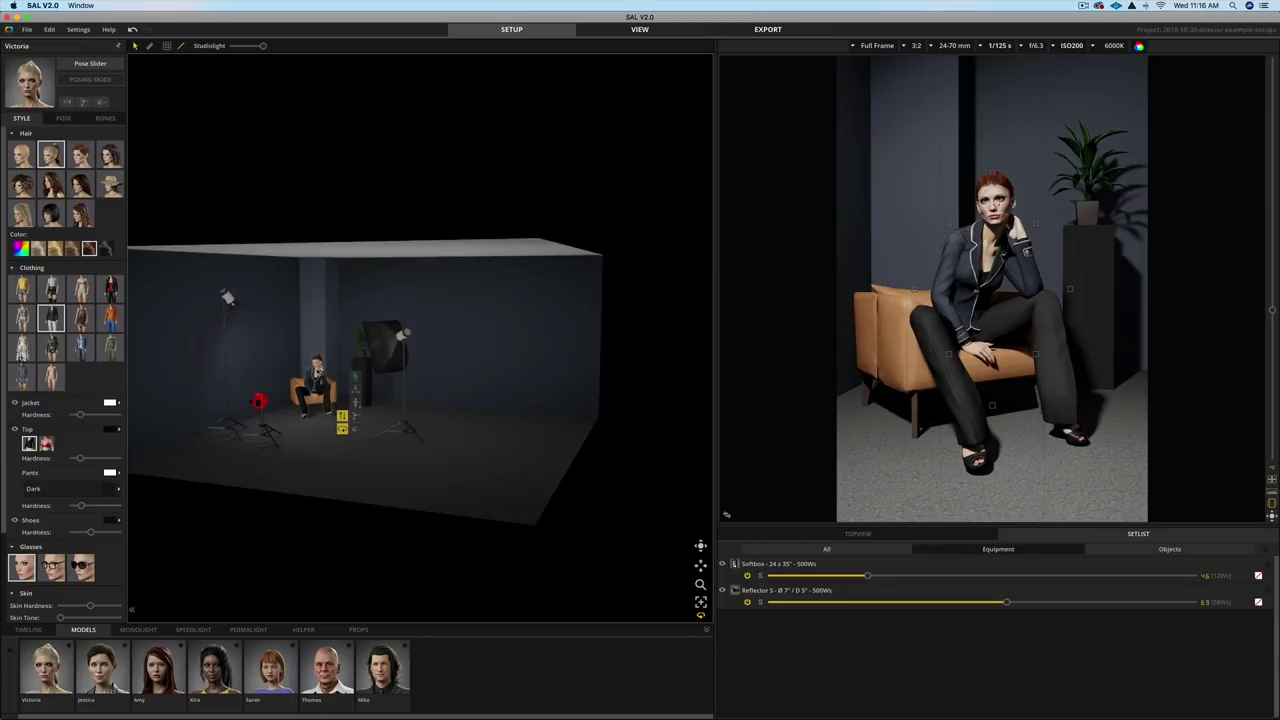
left_click(22, 214)
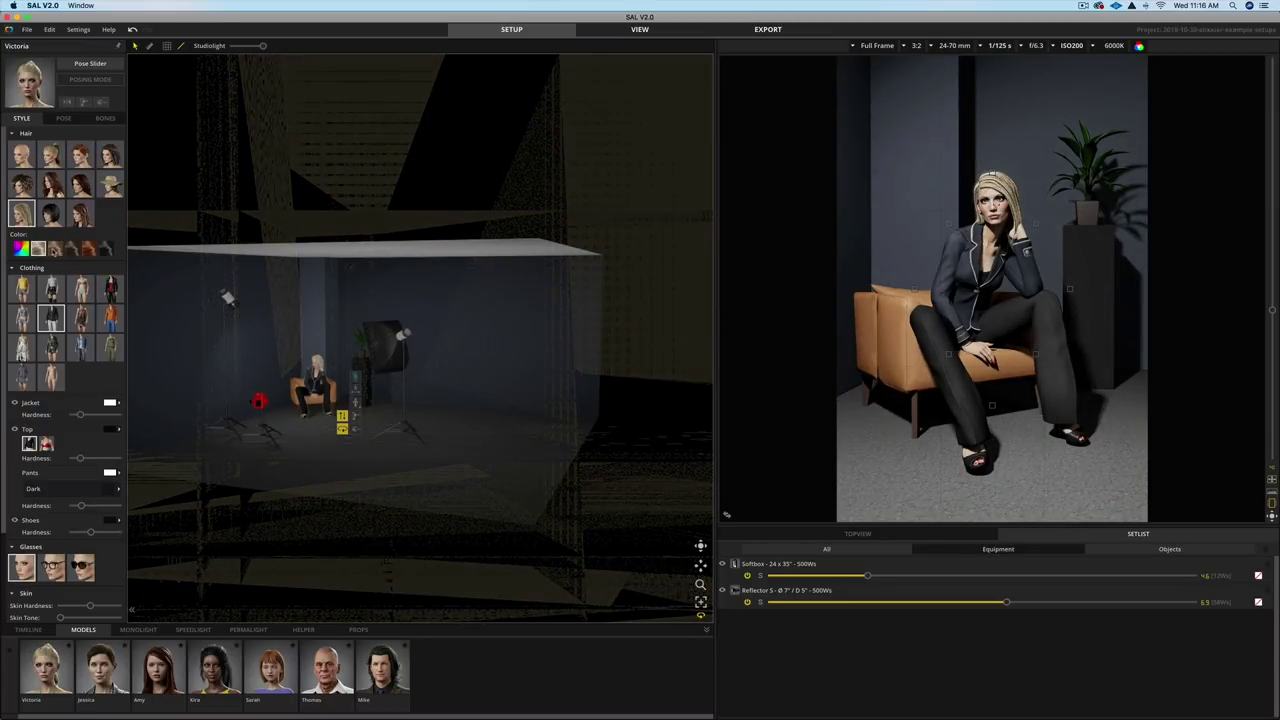
left_click(55, 249)
left_click(89, 250)
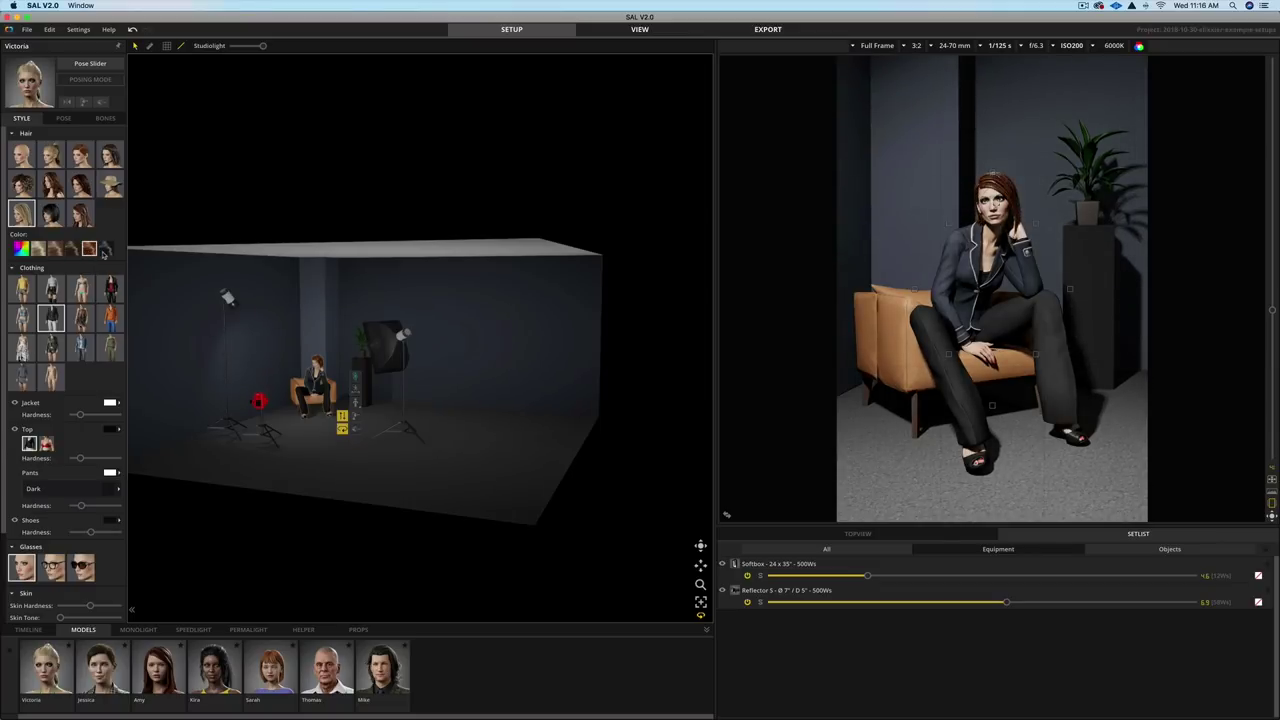
left_click(106, 249)
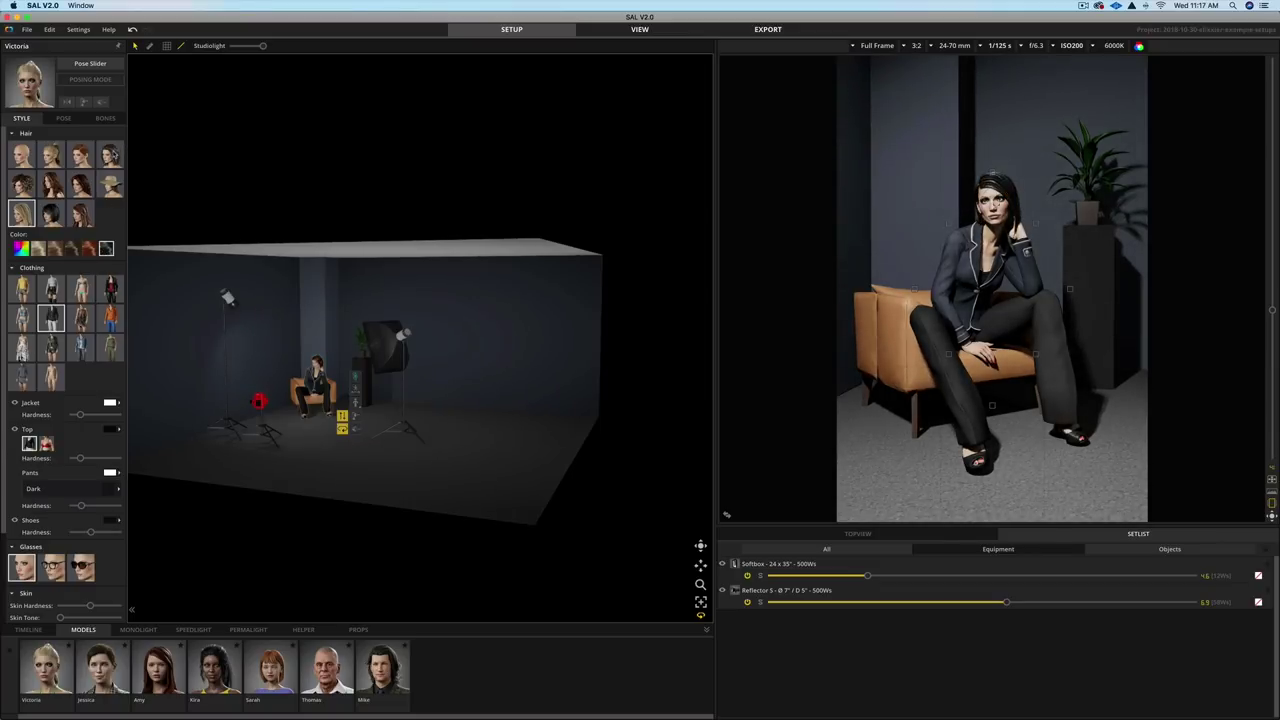
left_click(112, 155)
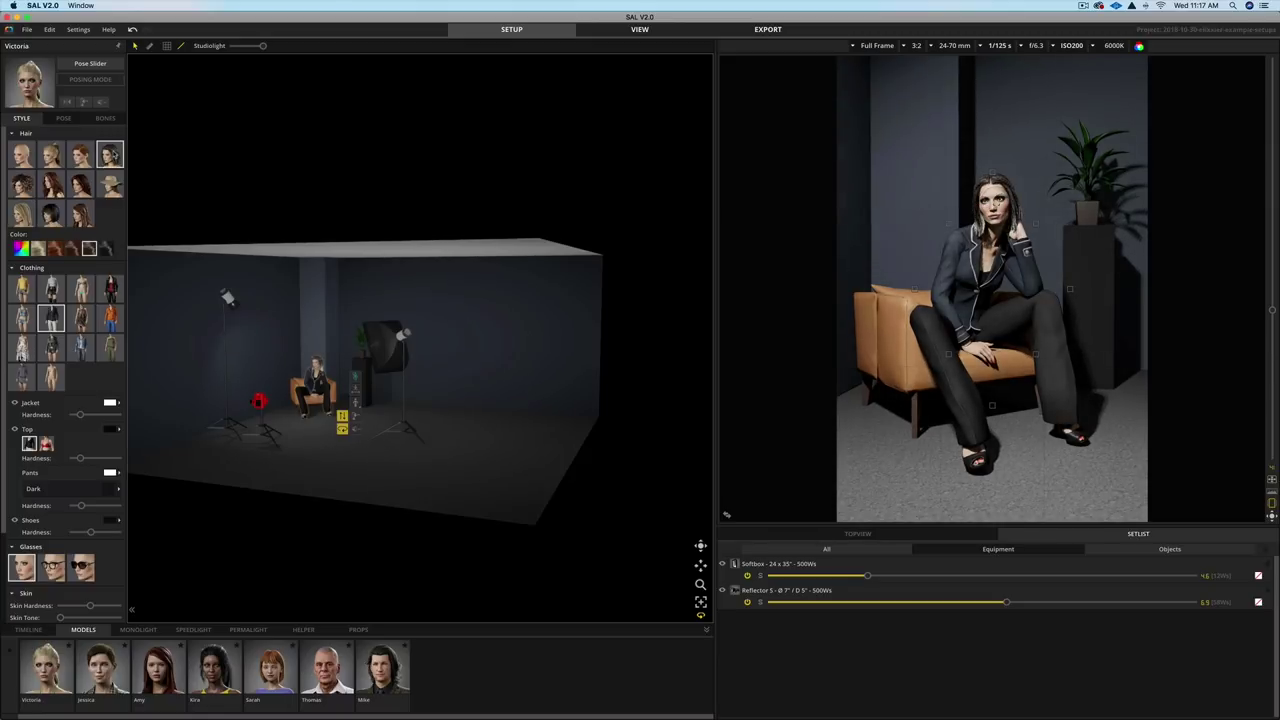
left_click(109, 185)
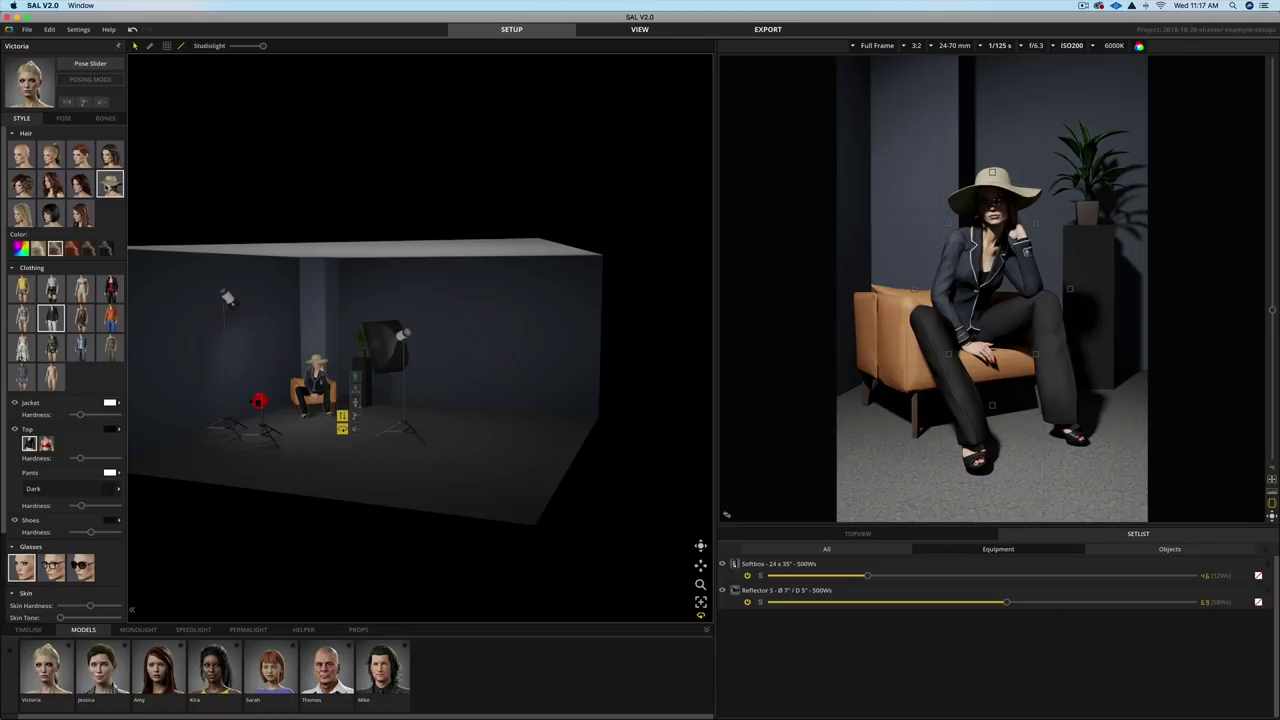
Restyle the model with glasses, long dark hair instead of the hat, leather jacket outfit, and adjusted jacket hardness.
left_click(20, 631)
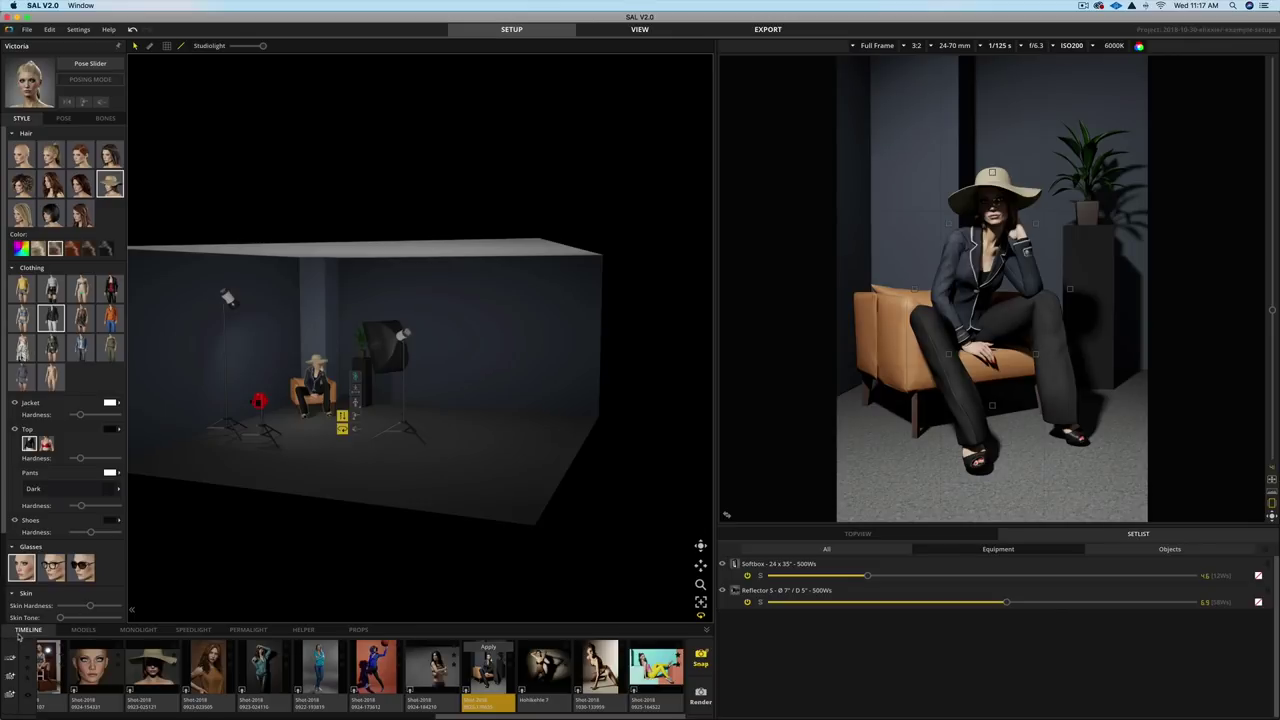
left_click(44, 578)
left_click(80, 184)
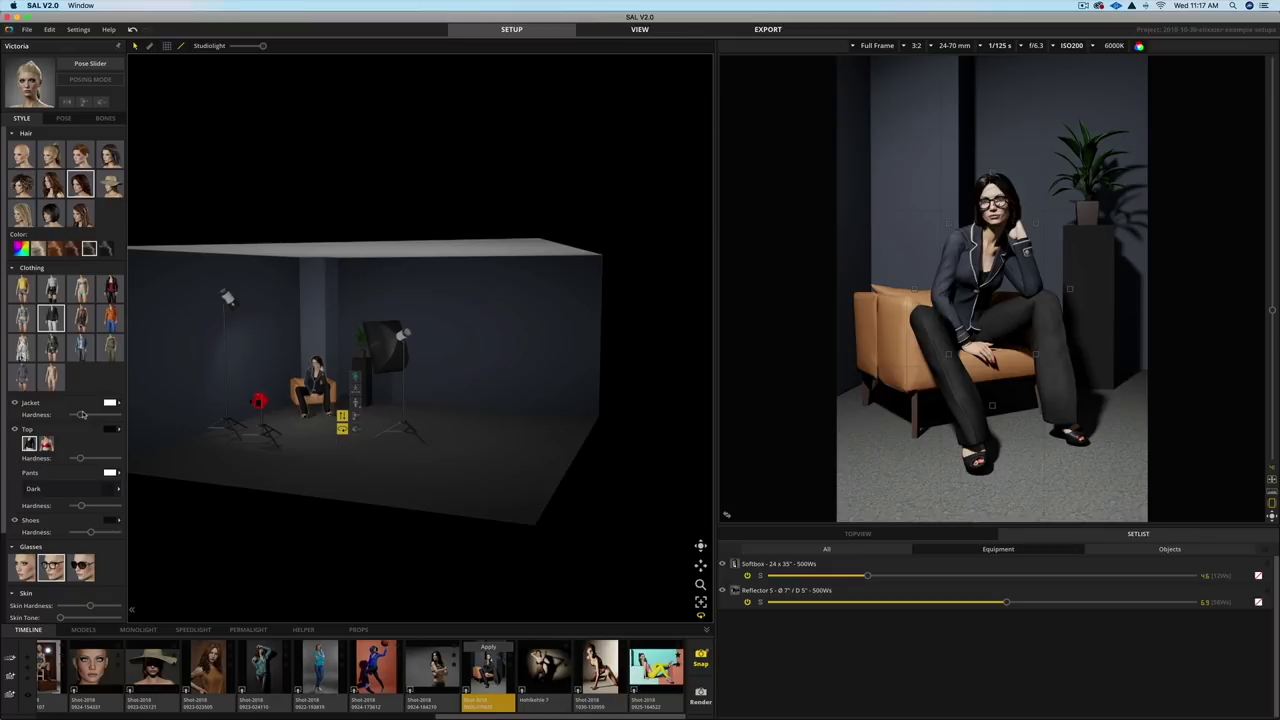
left_click(112, 289)
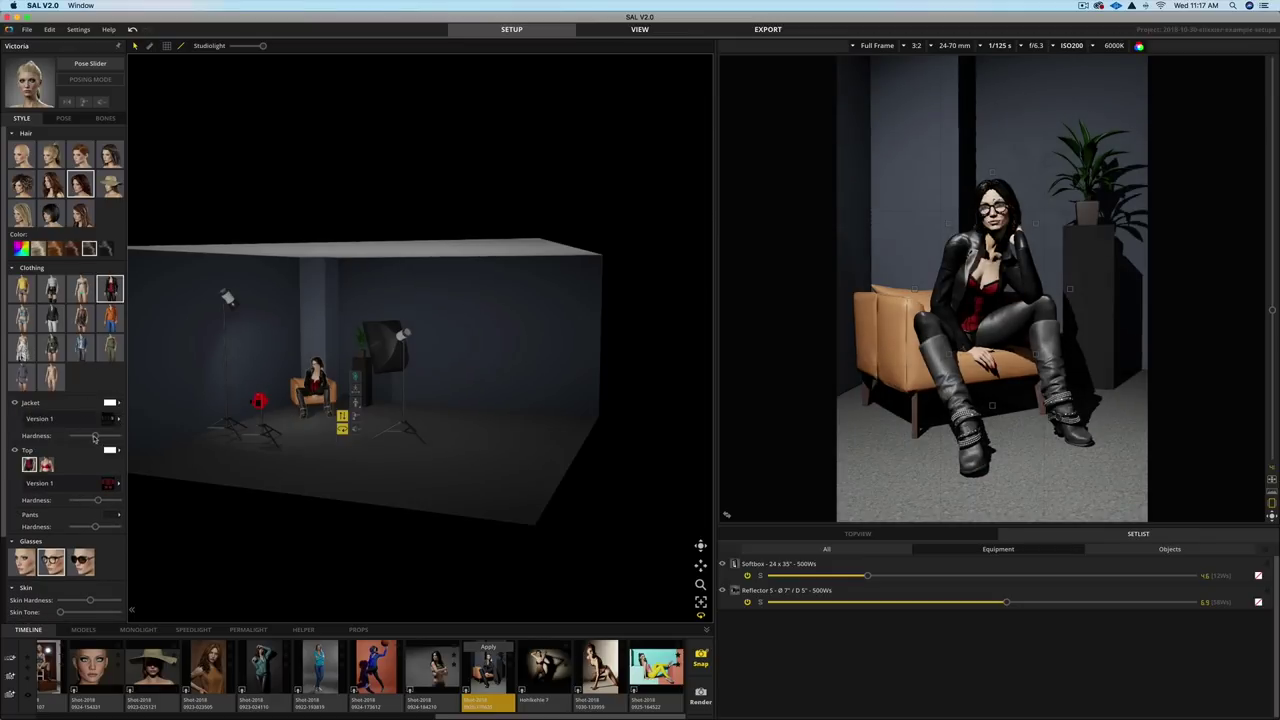
mouse_move(94, 437)
left_mouse_down()
mouse_move(112, 437)
mouse_move(81, 436)
mouse_move(116, 436)
left_mouse_up()
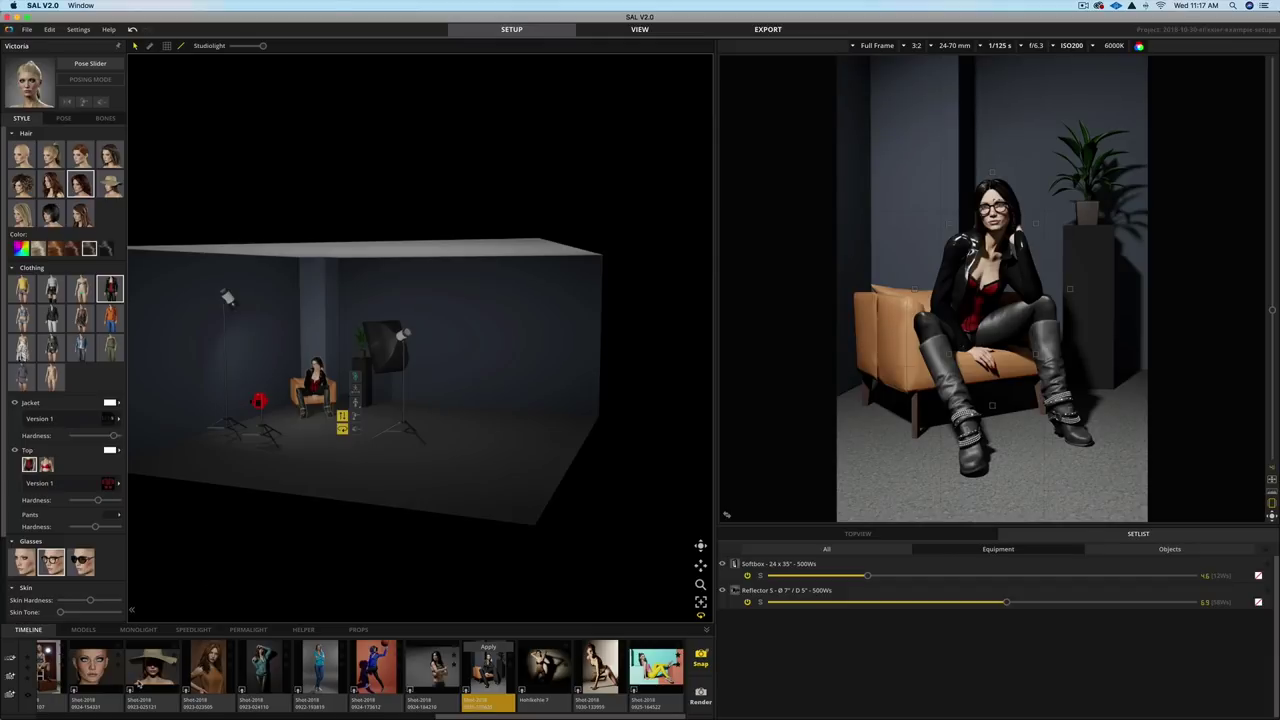
Discard the unsaved styling changes and load the orange-backdrop basketball trampoline shot.
left_click(130, 690)
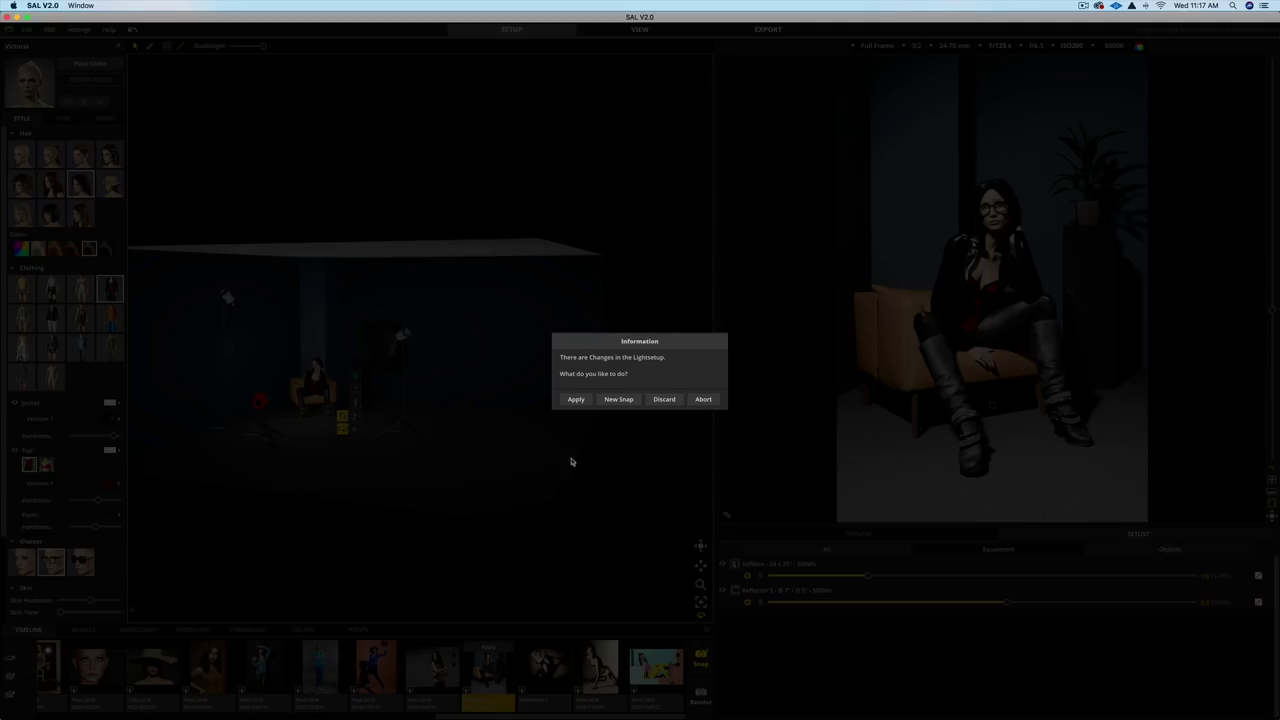
left_click(661, 400)
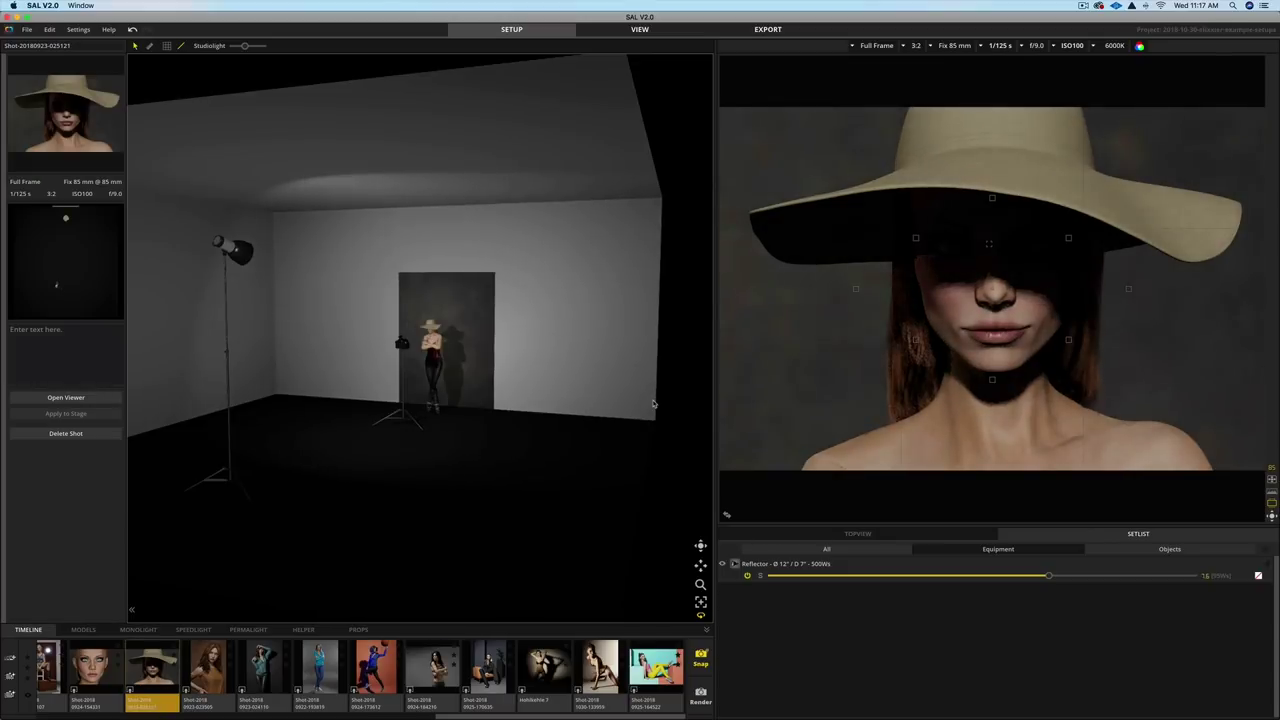
left_click(354, 694)
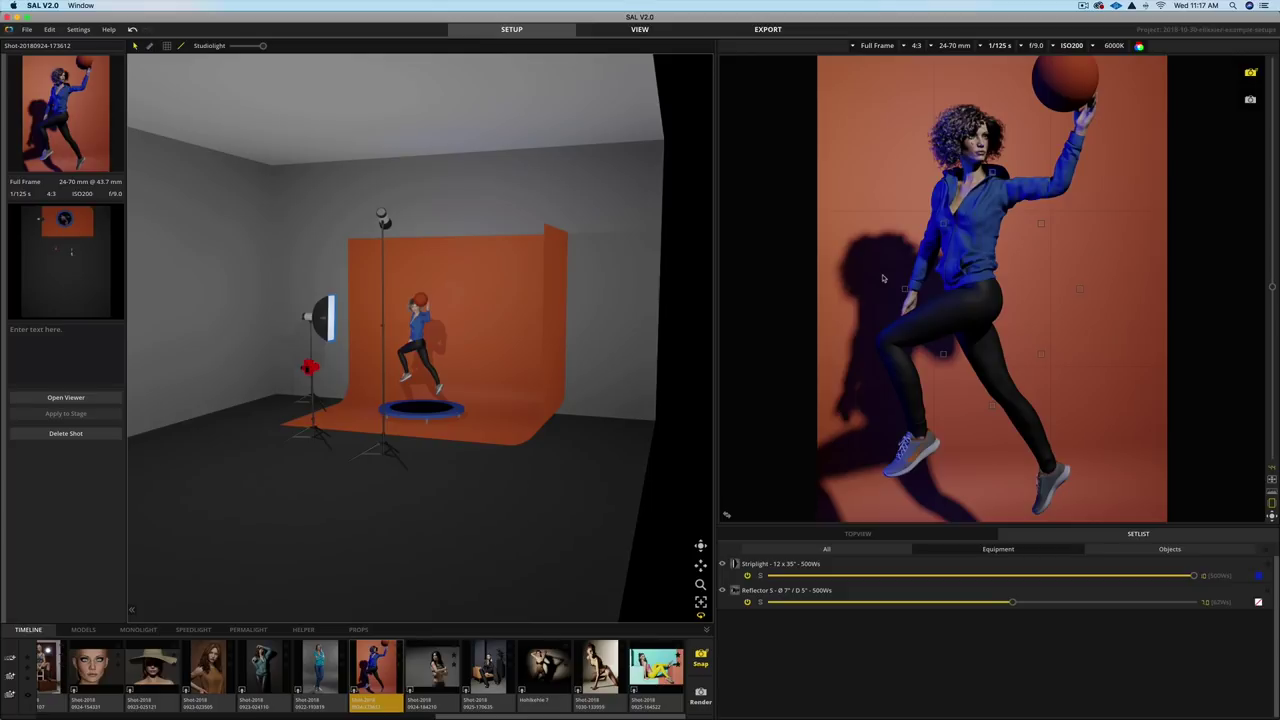
Browse the speedlight library, the saved shot timeline, and the scrolled furniture props library.
left_click(195, 630)
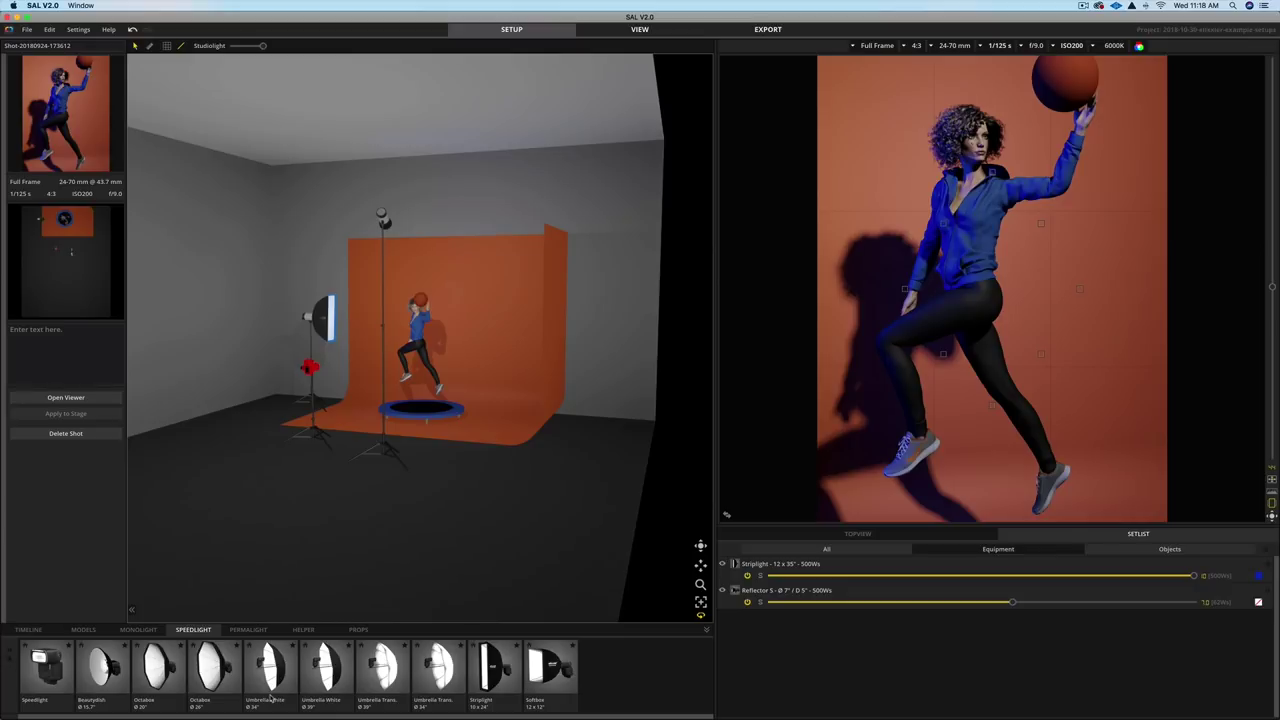
left_click(38, 630)
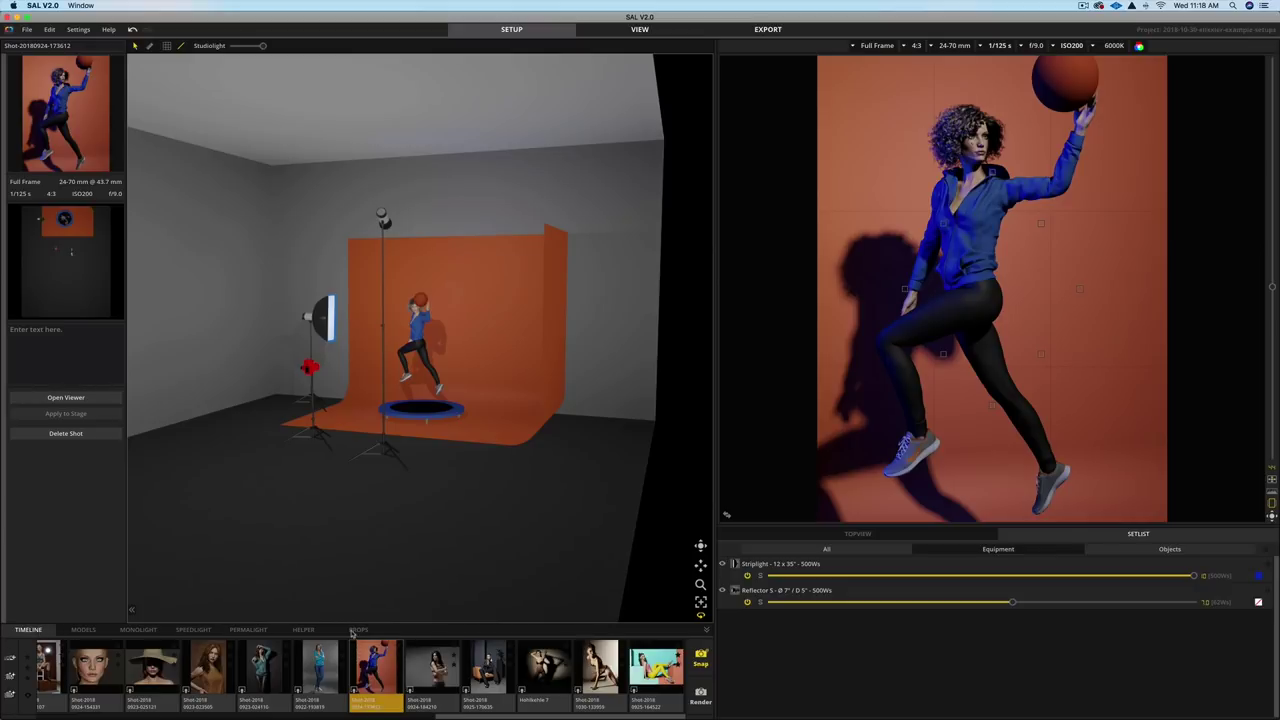
left_click(356, 630)
scroll(288, 688, "right", 6)
scroll(285, 674, "right", 6)
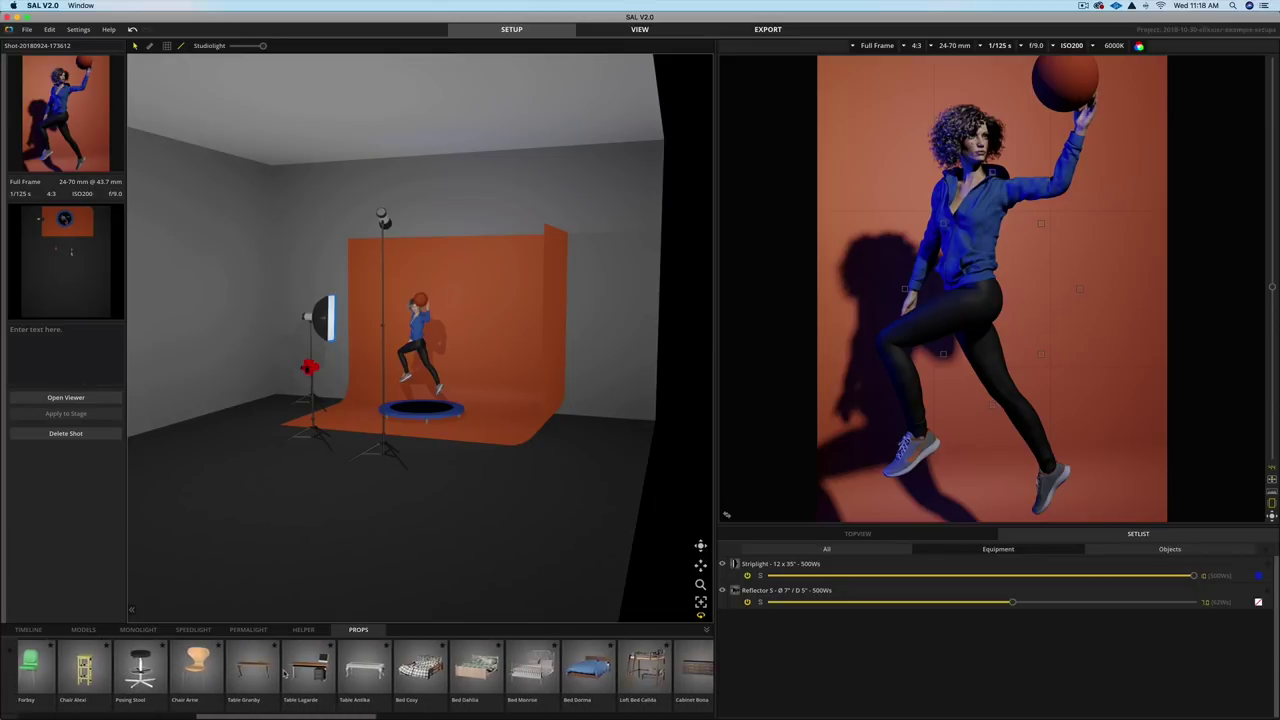
View the permanent light, speedlight modifier and monolight libraries, ending on the models library.
left_click(249, 630)
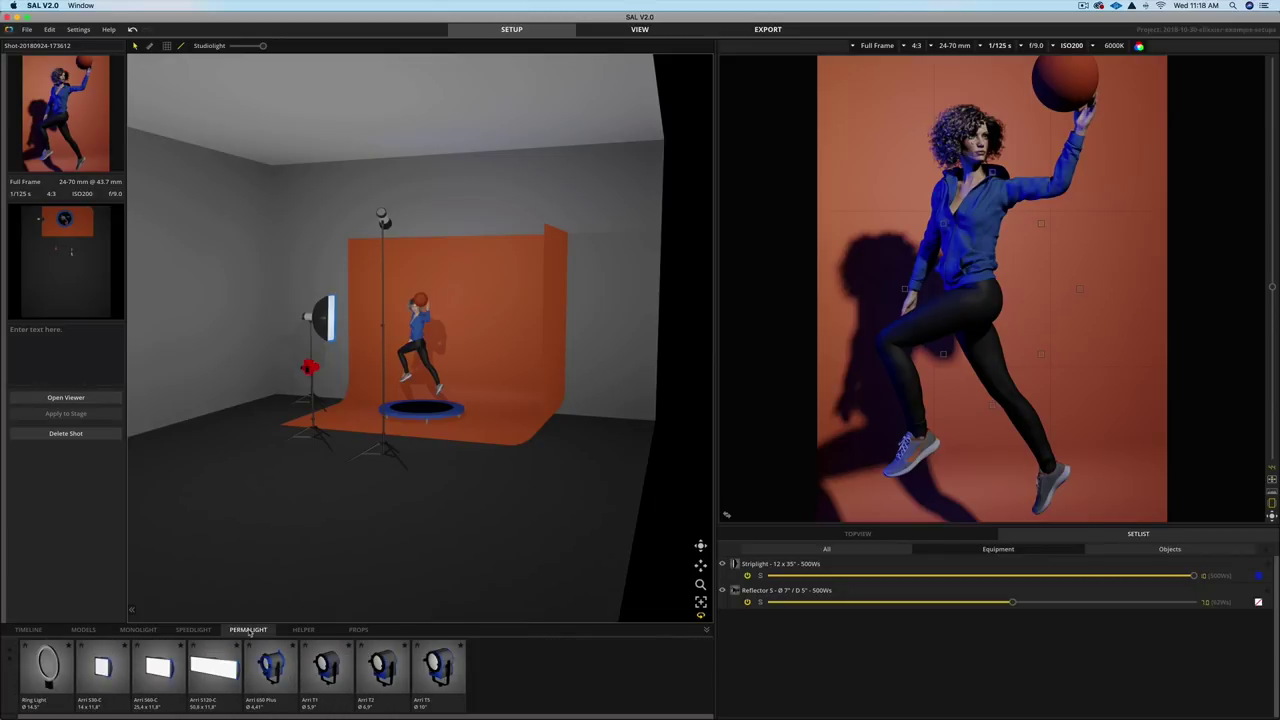
left_click(195, 630)
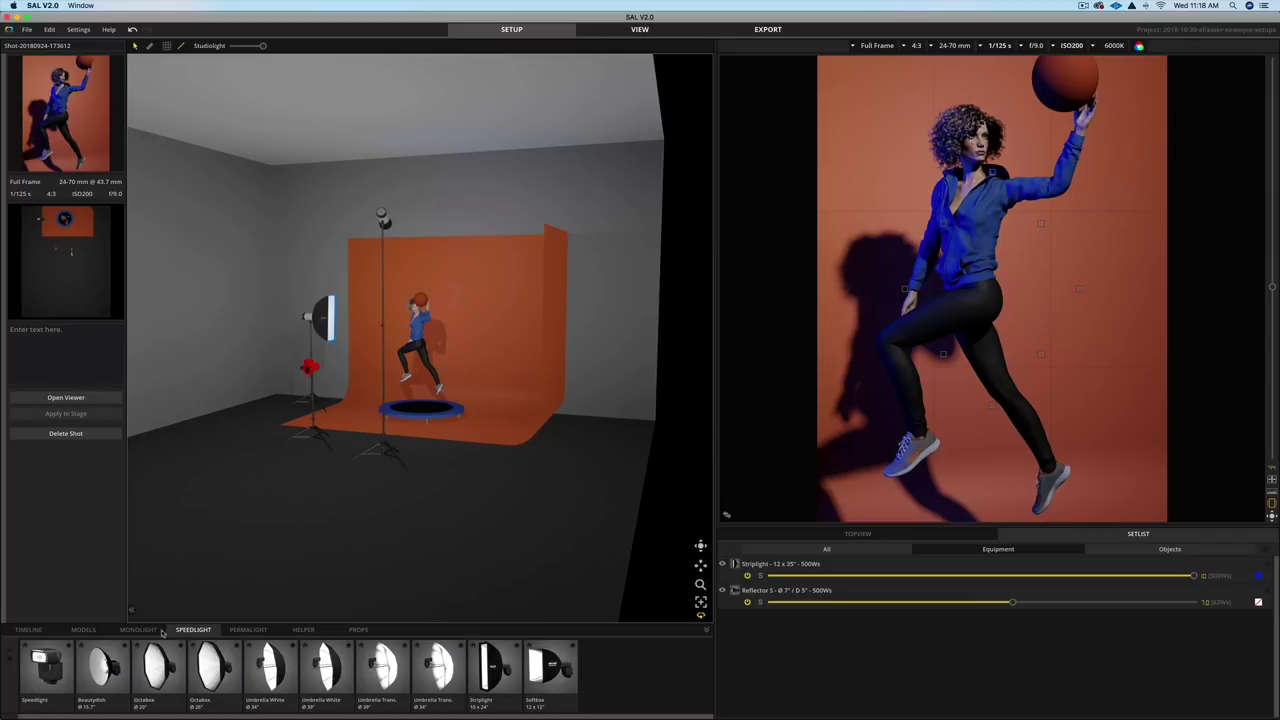
left_click(151, 632)
left_click(96, 632)
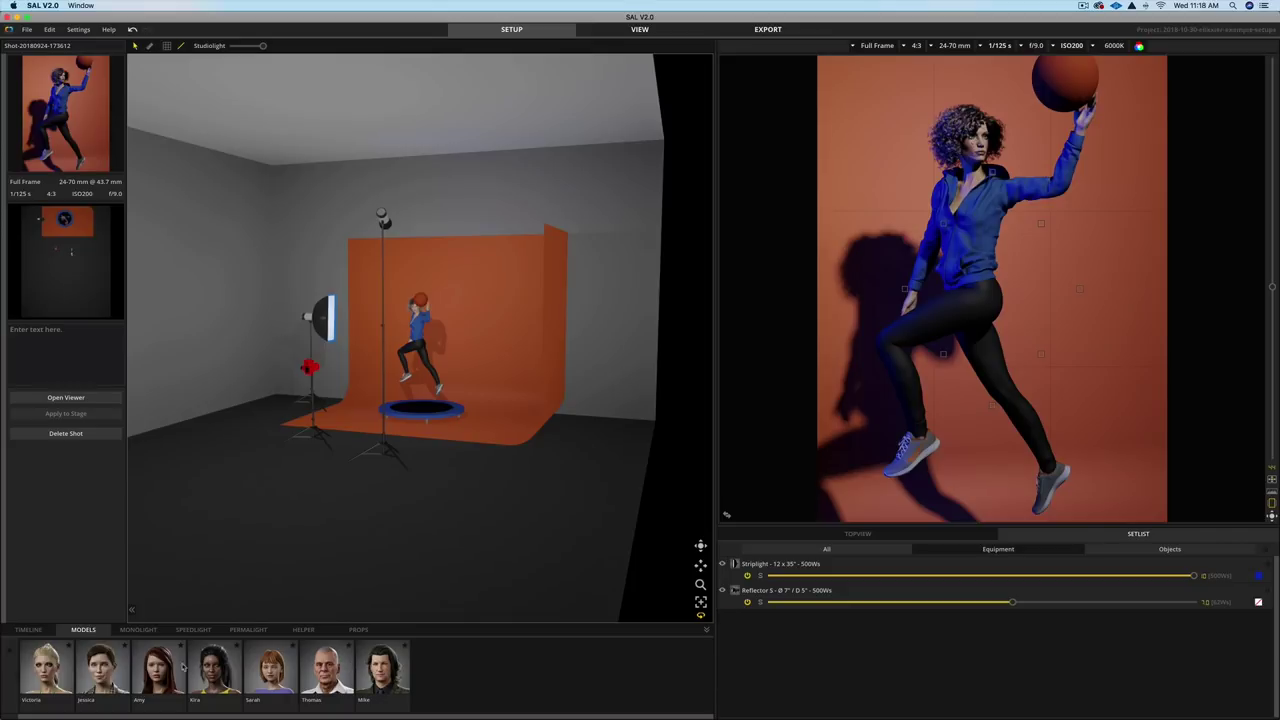
View Amy's model details (172 cm), then load the teal-hoodie shot from the timeline.
left_click(170, 668)
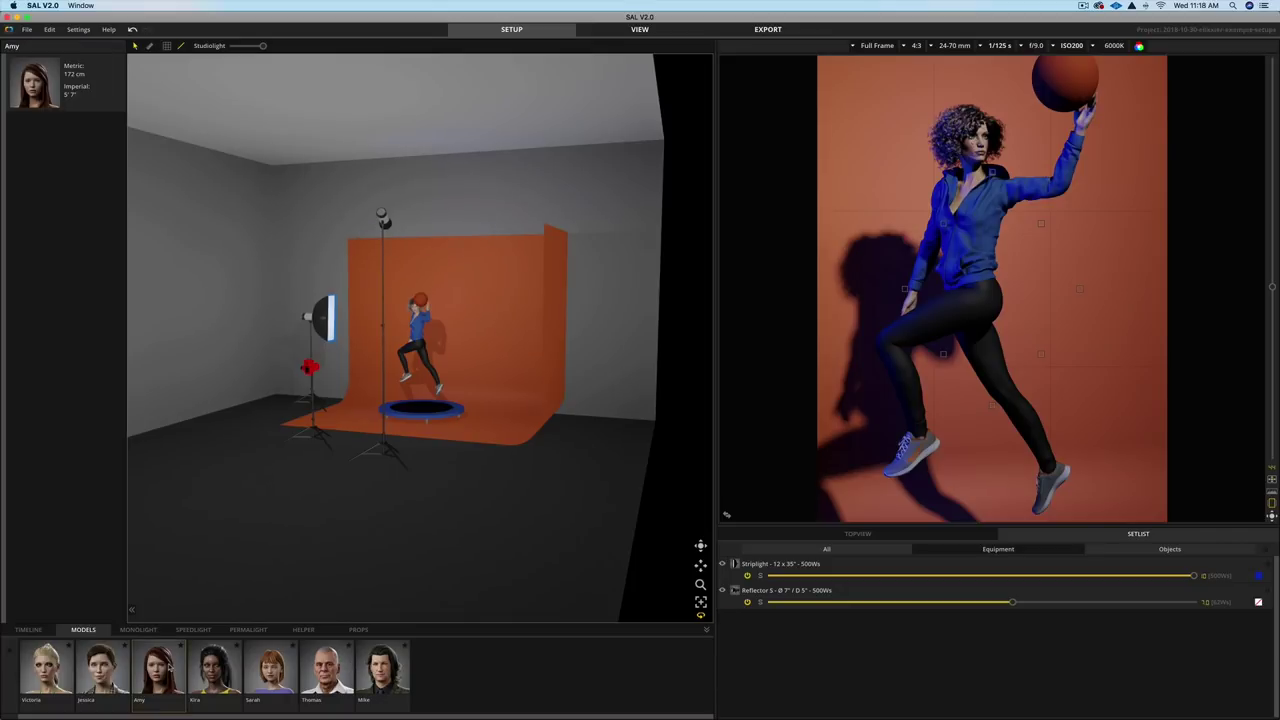
left_click(42, 631)
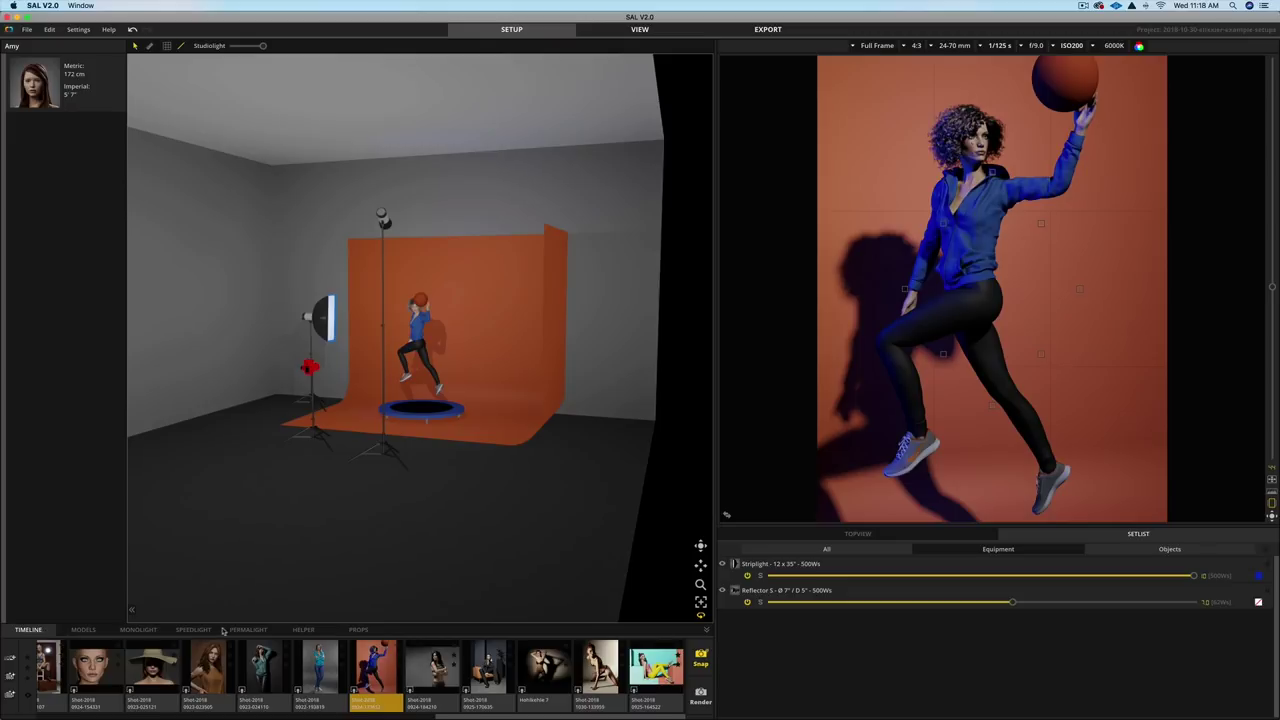
left_click(243, 692)
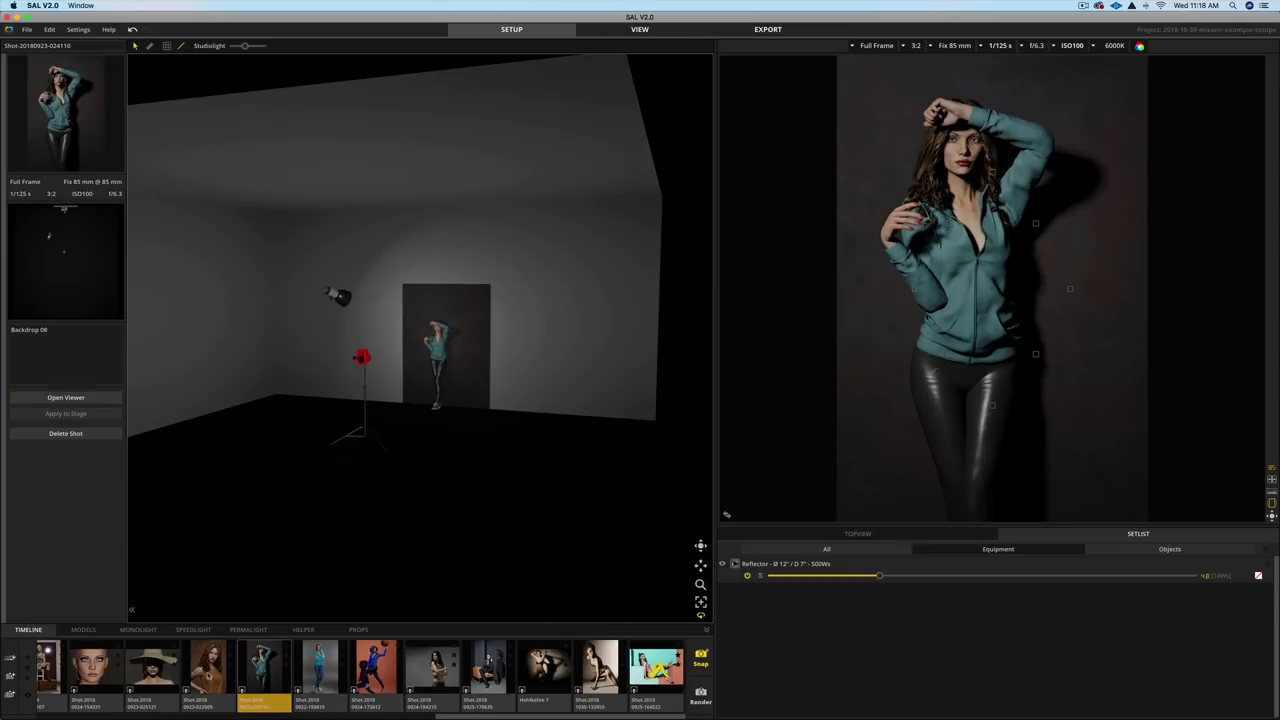
Scroll back through the timeline and load the floral-dress shot on the chest of drawers.
scroll(321, 685, "left", 10)
scroll(266, 676, "left", 8)
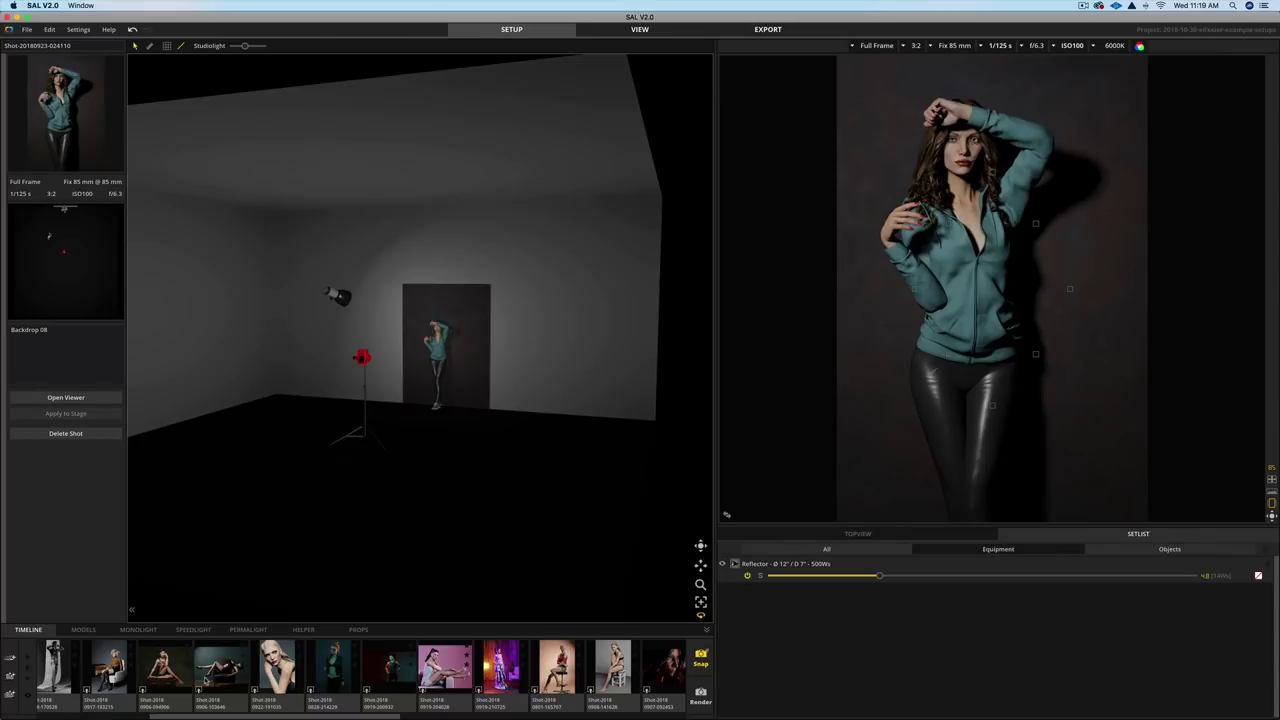
scroll(202, 682, "left", 2)
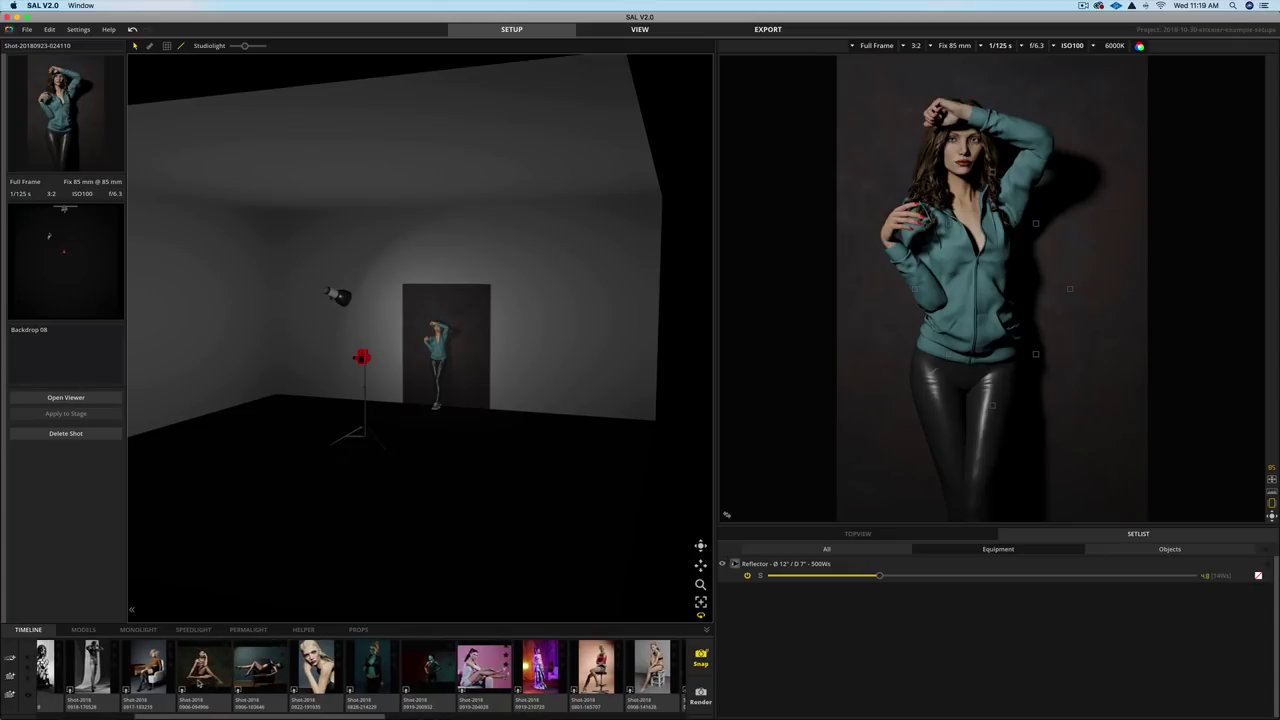
left_click(184, 690)
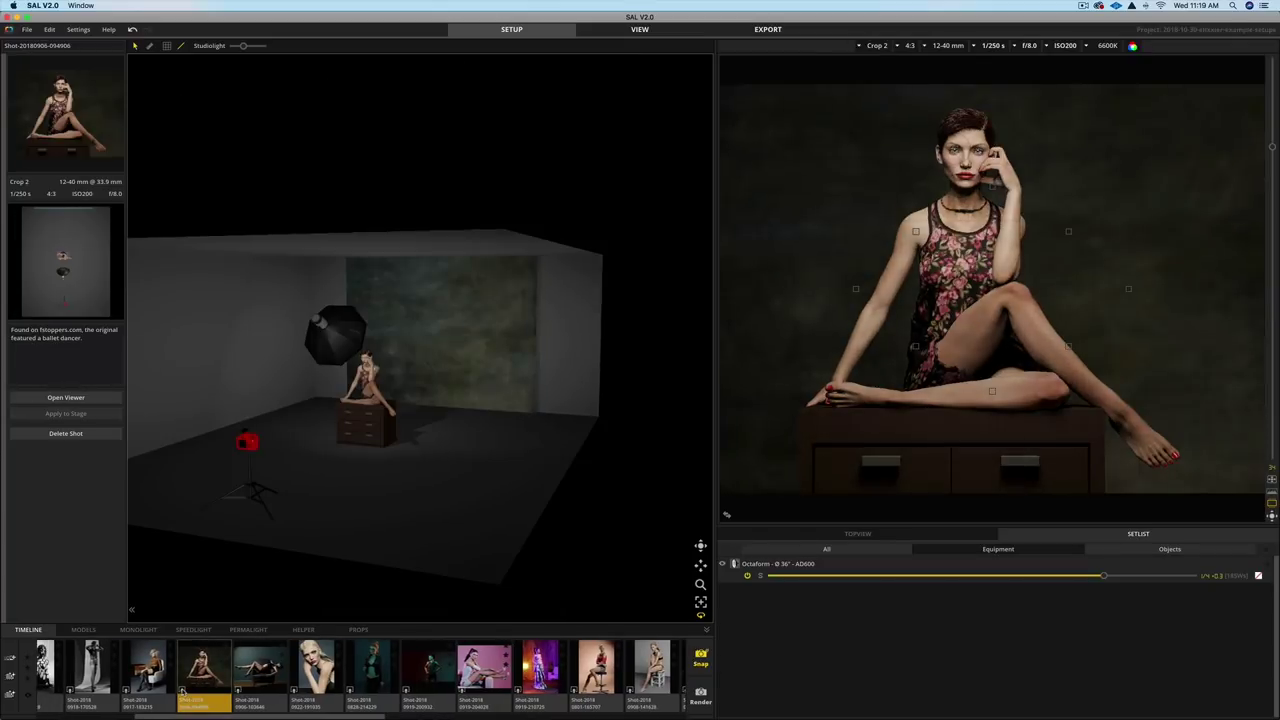